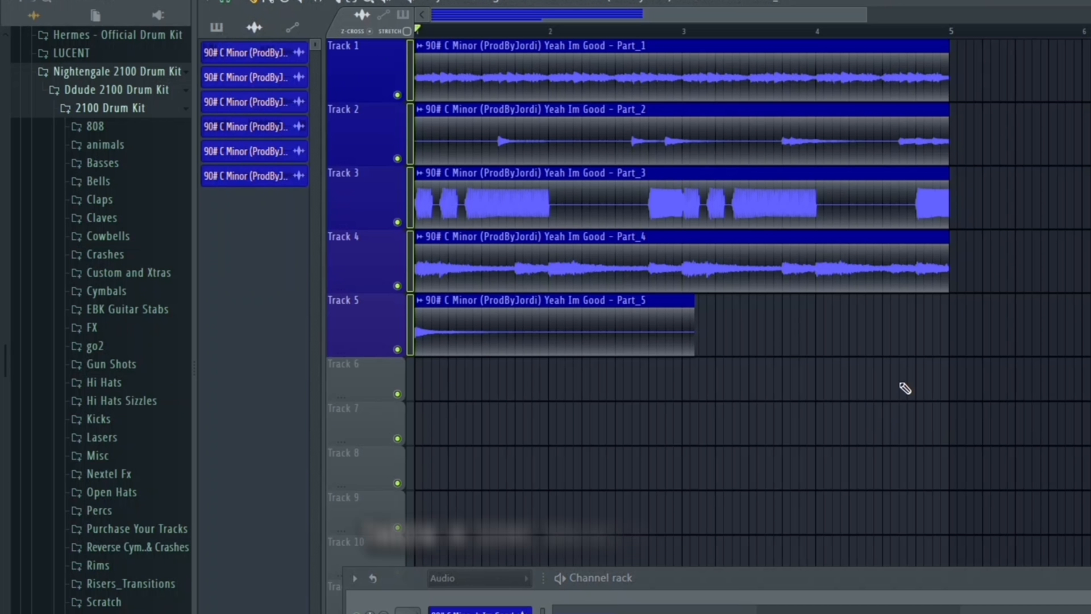
Step: Load Hi Hat (33) from the drum kit's Hi Hats folder into a new channel and show its sample settings
{"action": "left_click", "coordinate": [123, 385]}
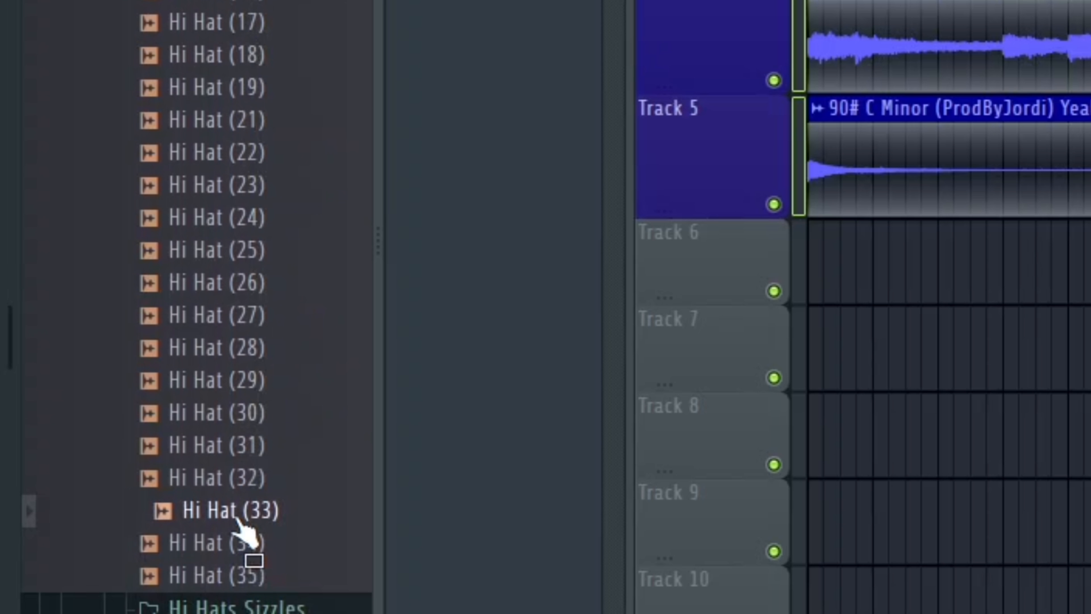
{"action": "right_click", "coordinate": [273, 497]}
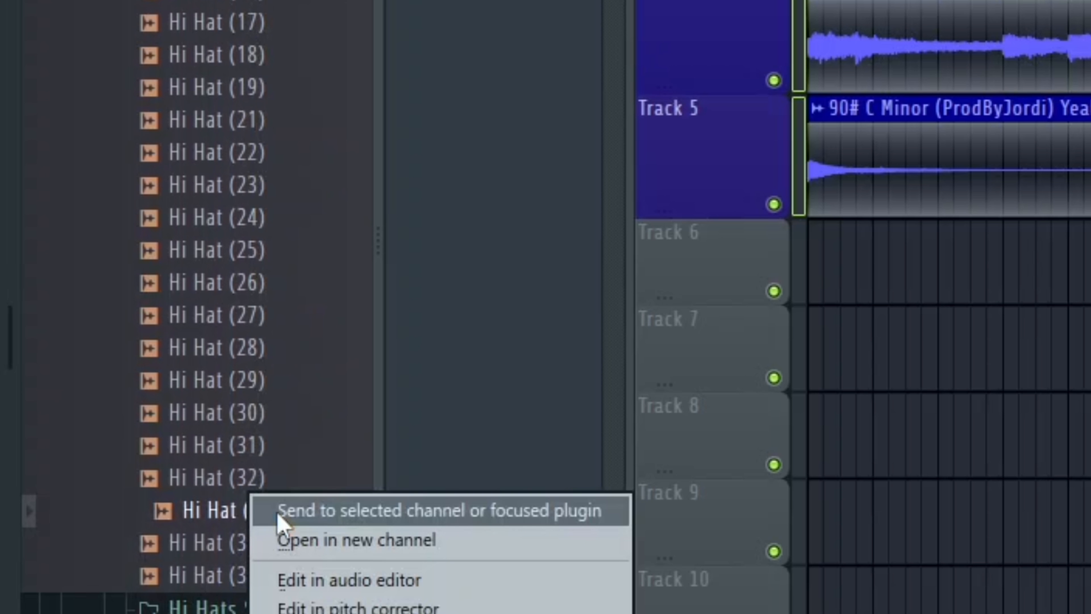
{"action": "left_click", "coordinate": [327, 539]}
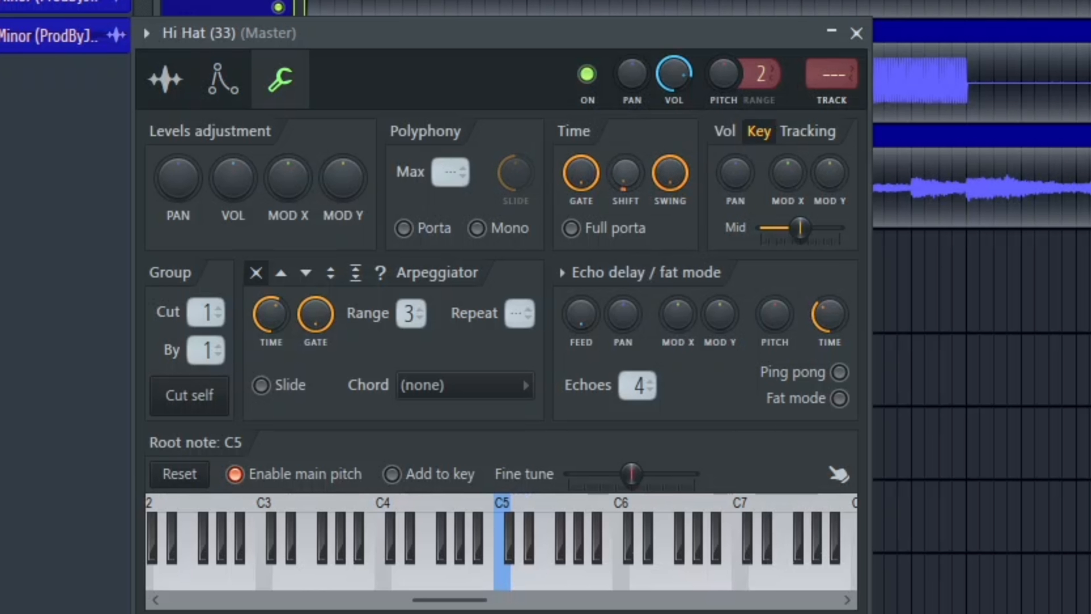
{"action": "left_click", "coordinate": [169, 80]}
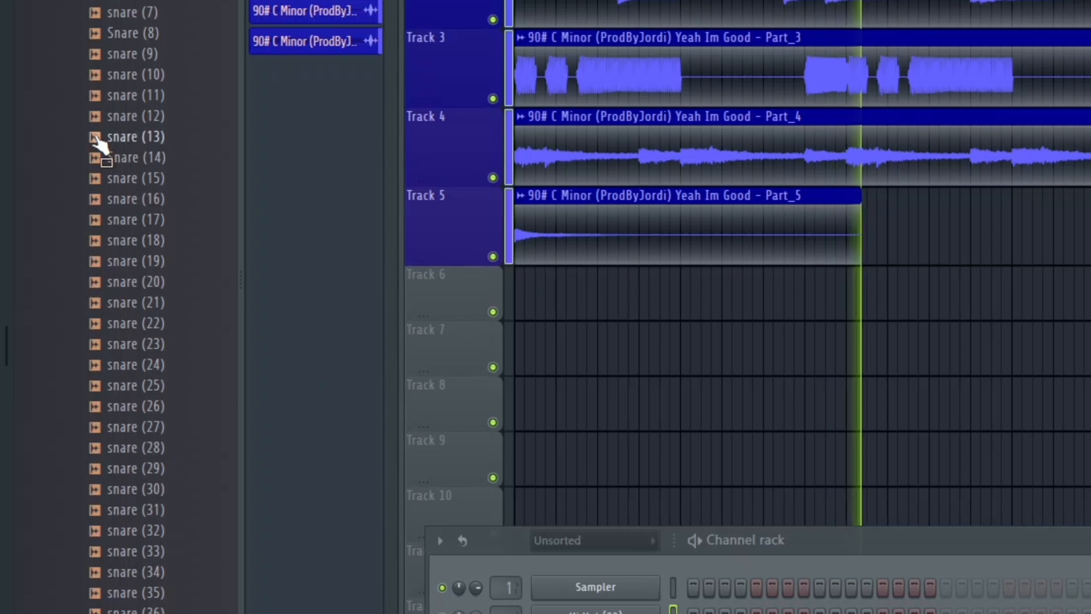
Step: Browse the drum kit's snare samples and load Snare (50) into a new channel
{"action": "left_click_drag", "start_coordinate": [102, 141], "coordinate": [156, 71]}
{"action": "left_click_drag", "start_coordinate": [156, 115], "coordinate": [160, 554]}
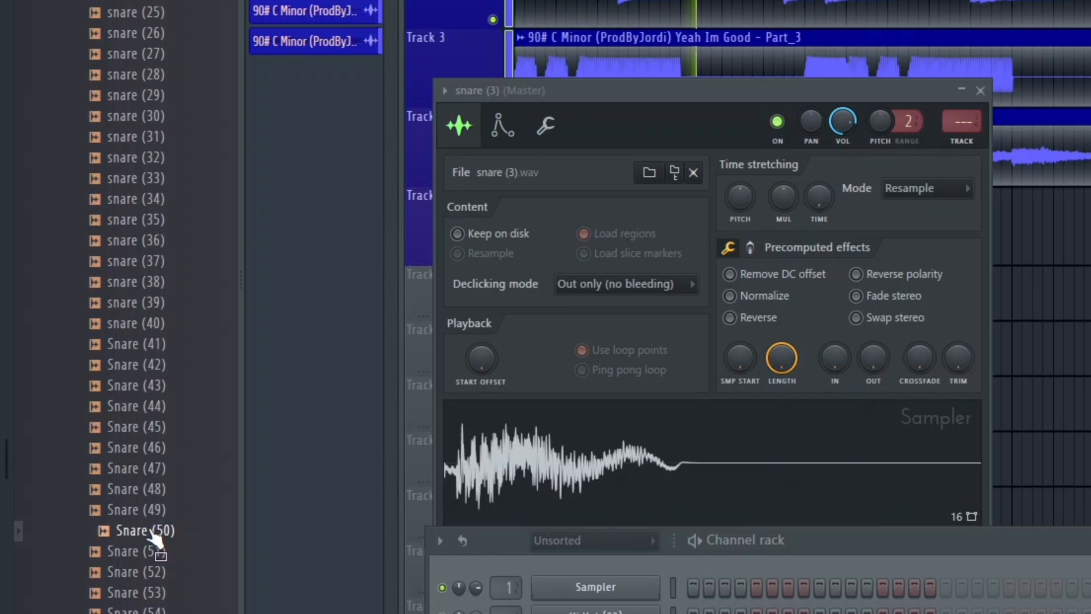
{"action": "right_click", "coordinate": [154, 536]}
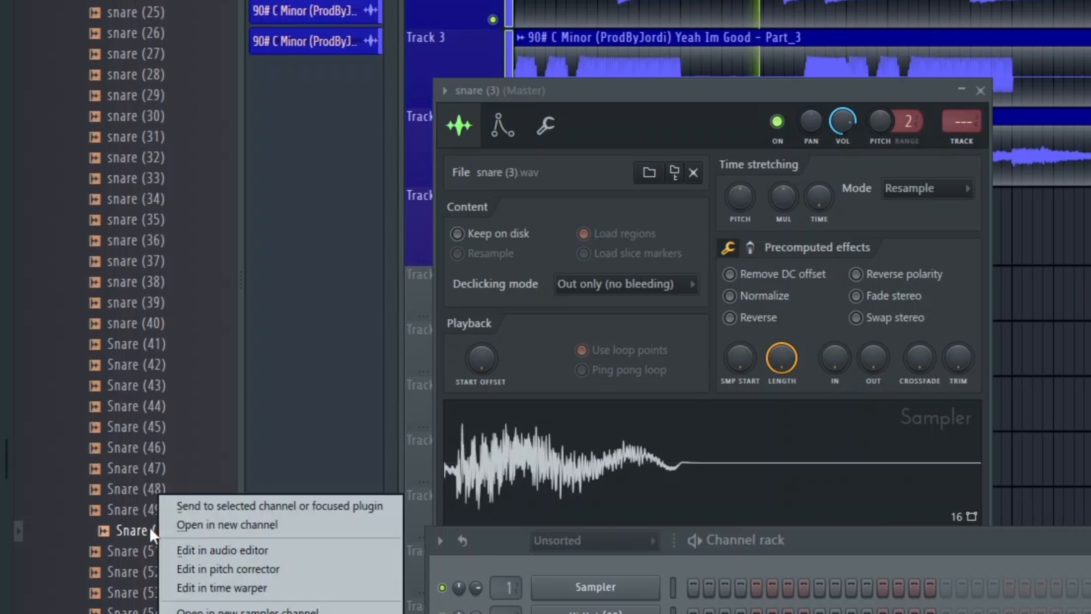
{"action": "left_click", "coordinate": [196, 528]}
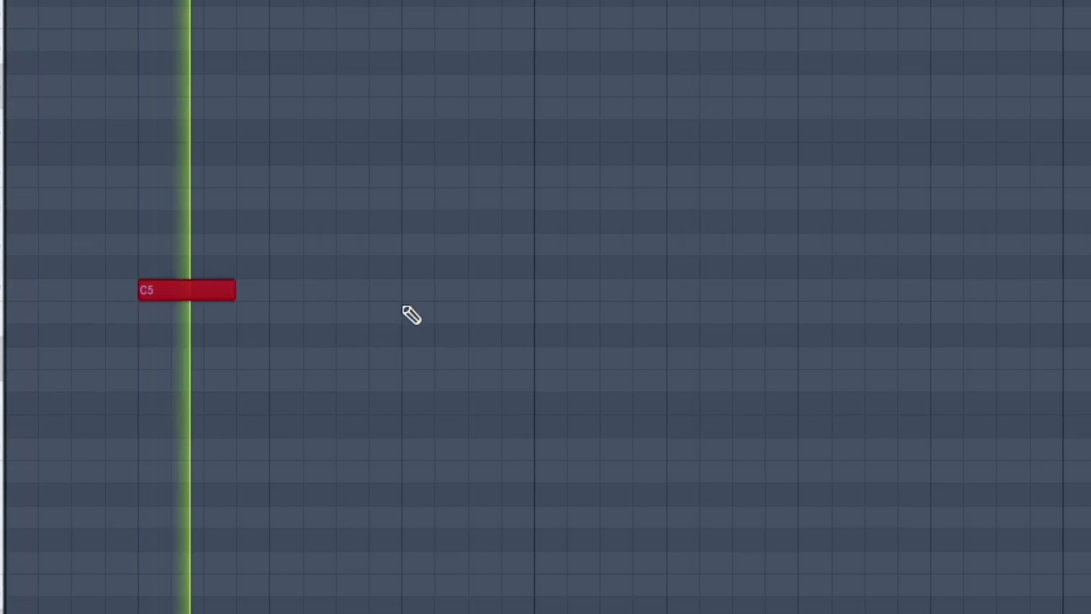
Step: Place C5 snare notes on beats 2 and 4 of each bar in the snare's piano roll
{"action": "left_click", "coordinate": [356, 295]}
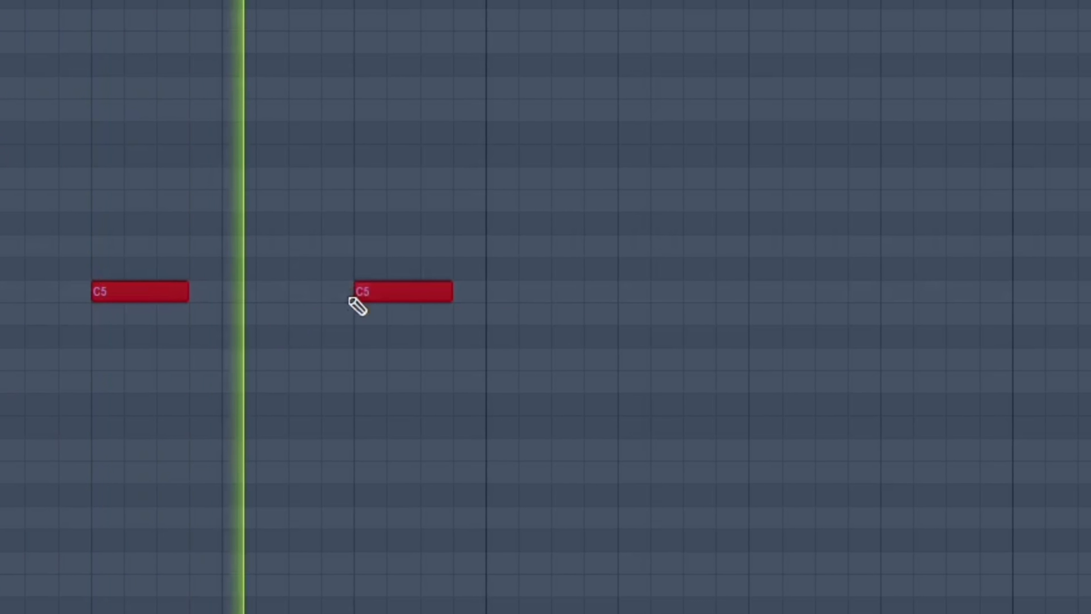
{"action": "left_click", "coordinate": [586, 293]}
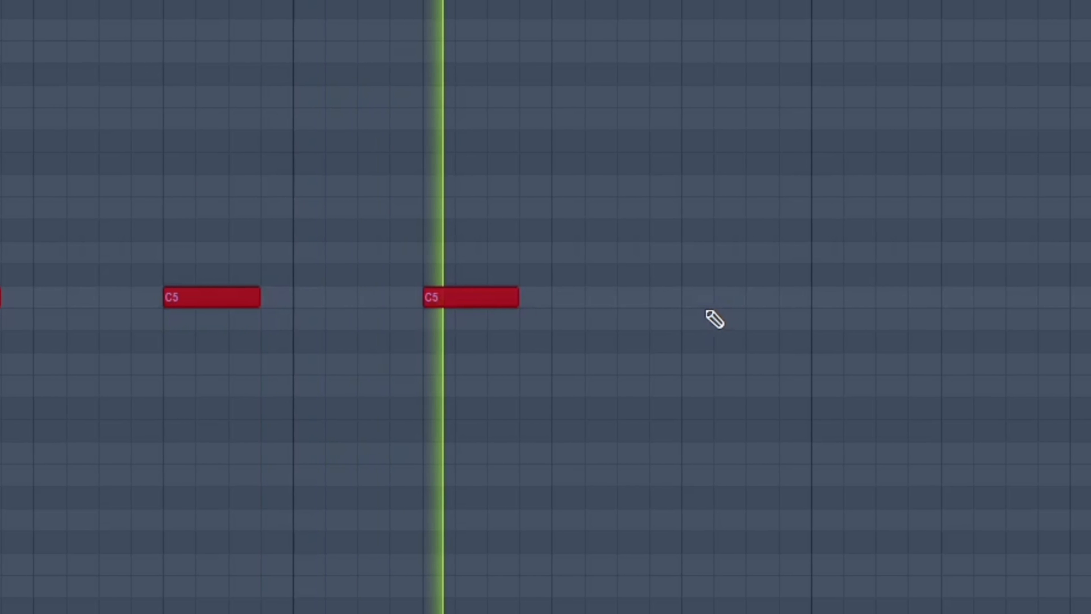
{"action": "left_click", "coordinate": [638, 304]}
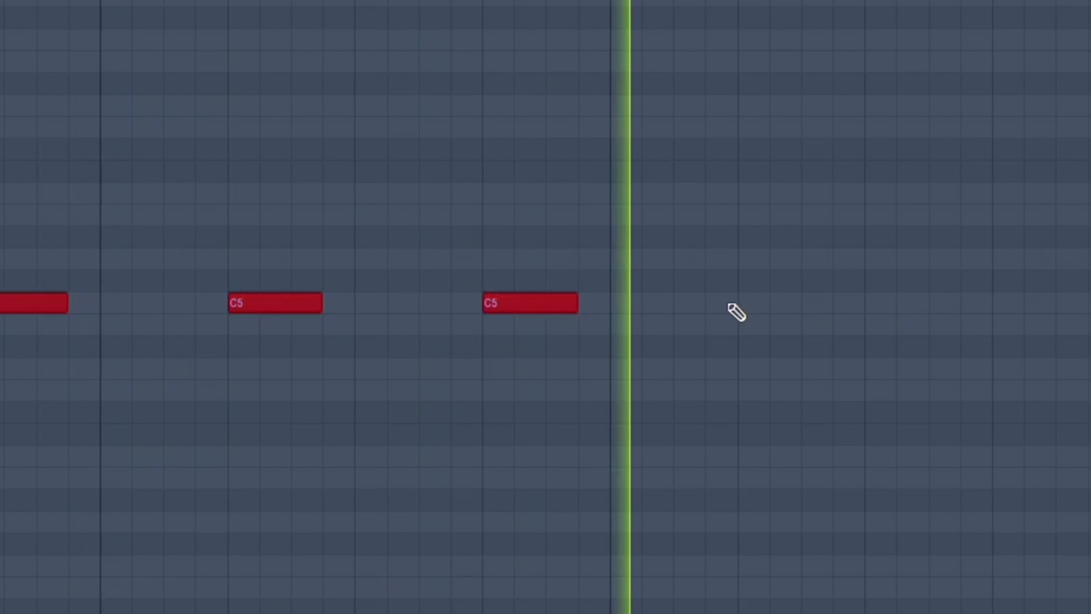
{"action": "left_click", "coordinate": [896, 304]}
{"action": "left_click", "coordinate": [938, 306]}
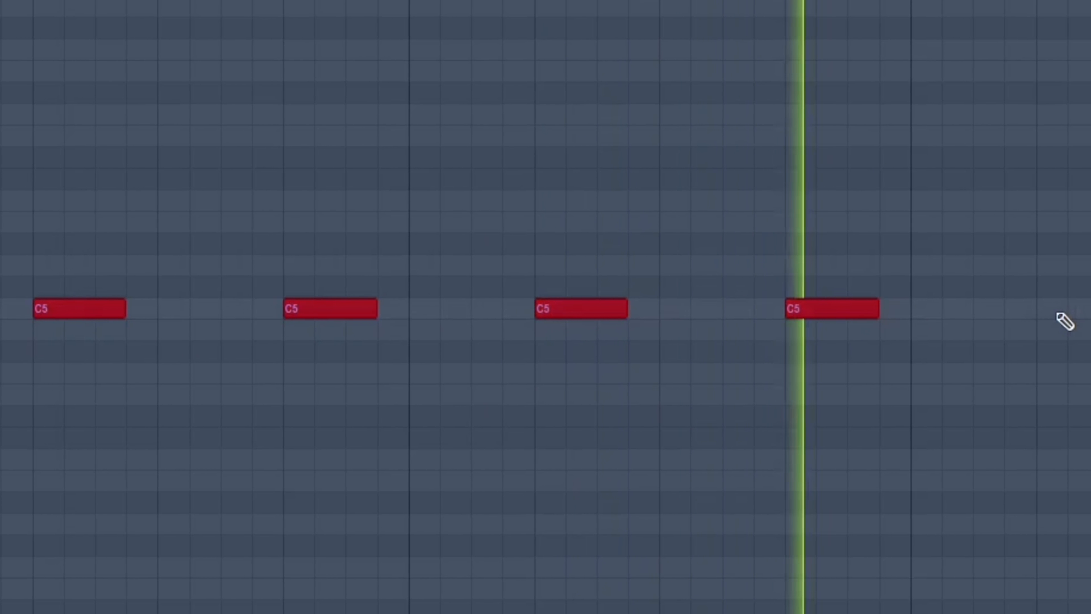
{"action": "left_click", "coordinate": [989, 314]}
{"action": "left_click", "coordinate": [1067, 312]}
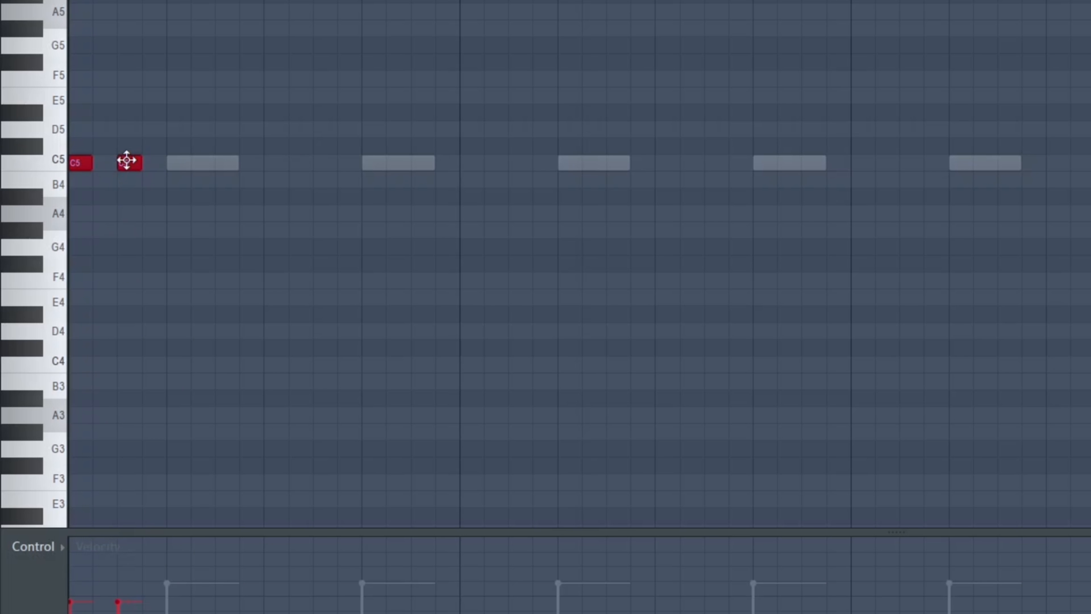
Step: Complete the C5 hi-hat notes before the first snare hit and adjust their velocities with the level scaling's Multiply control
{"action": "left_click", "coordinate": [151, 162]}
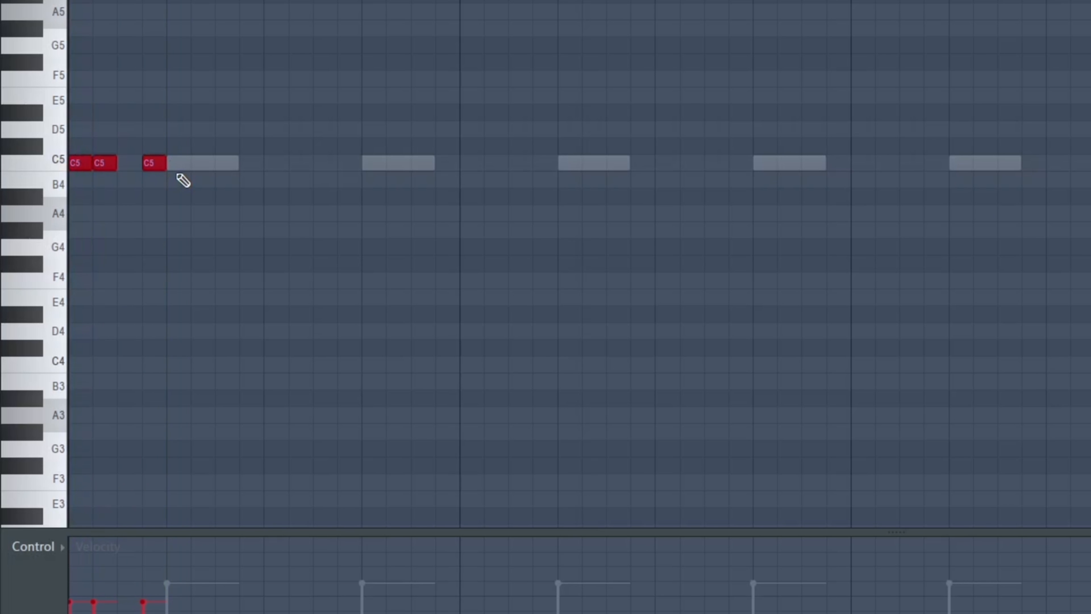
{"action": "key", "text": "alt+x"}
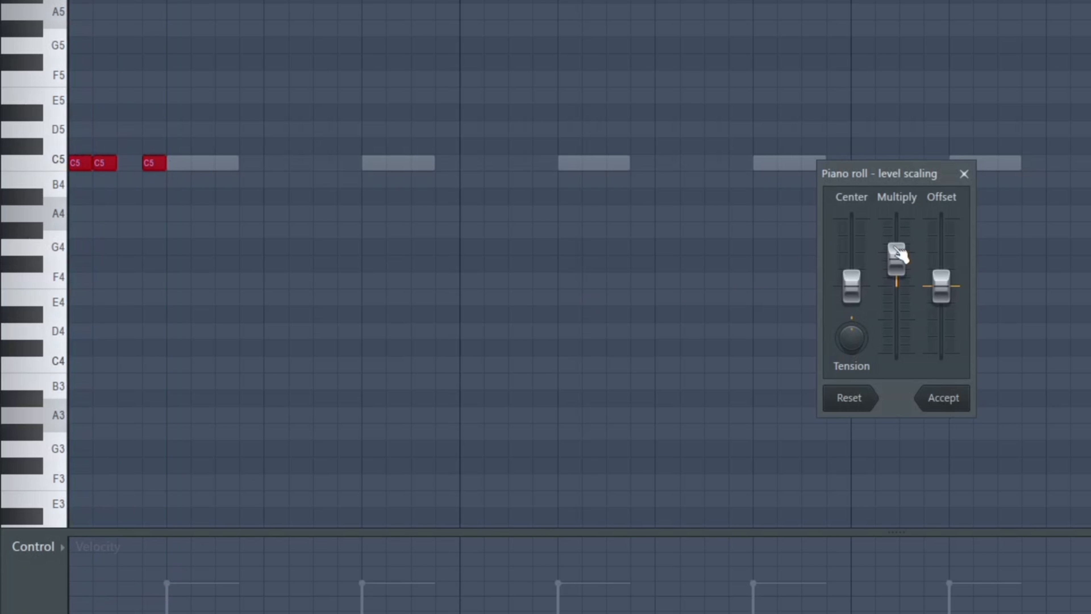
{"action": "left_click", "coordinate": [946, 399]}
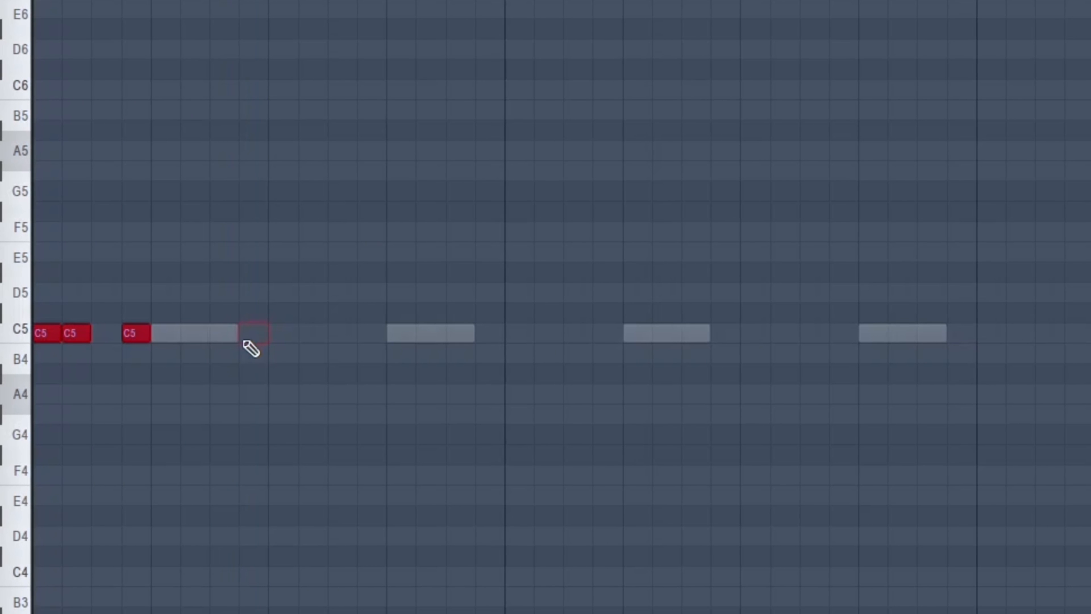
Step: Fill the rest of bar 1 with three more C5 hi-hat notes and a low F4 note at the end of the second snare hit
{"action": "left_click", "coordinate": [222, 334]}
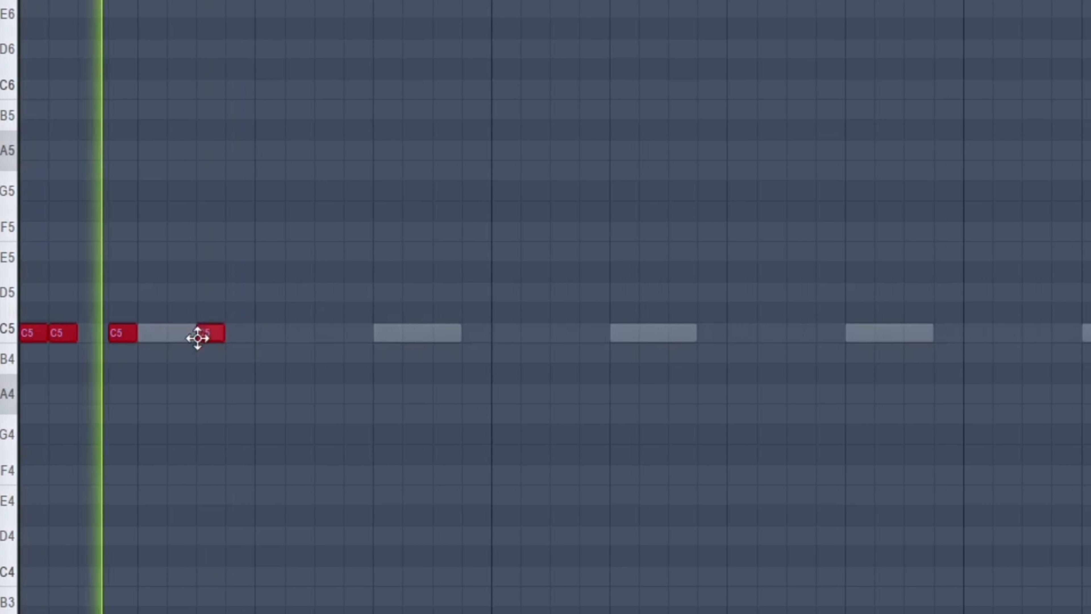
{"action": "left_click", "coordinate": [342, 333]}
{"action": "left_click", "coordinate": [312, 334]}
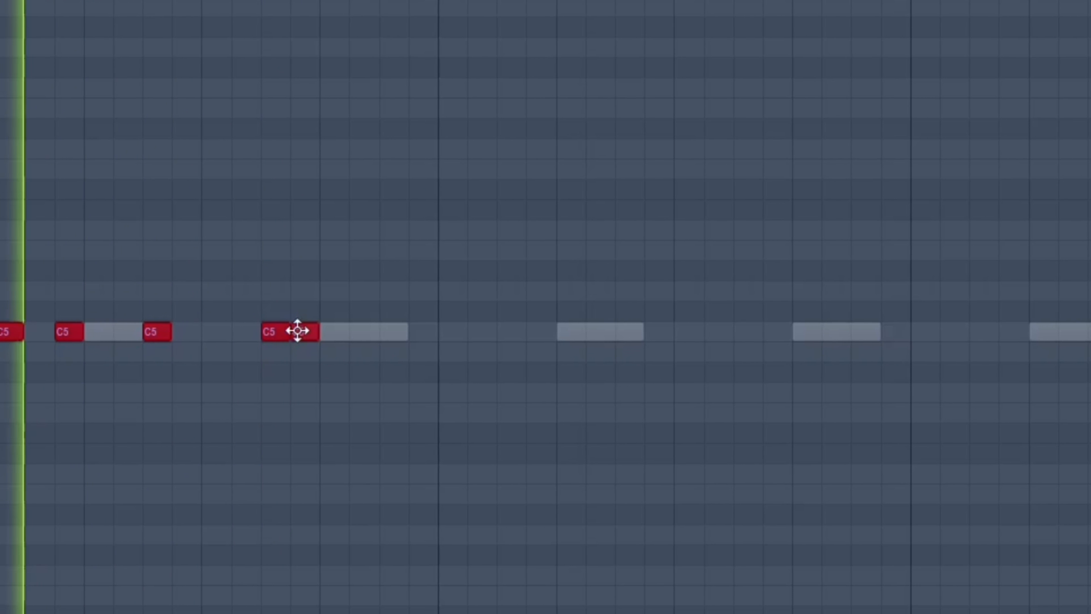
{"action": "left_click", "coordinate": [353, 410]}
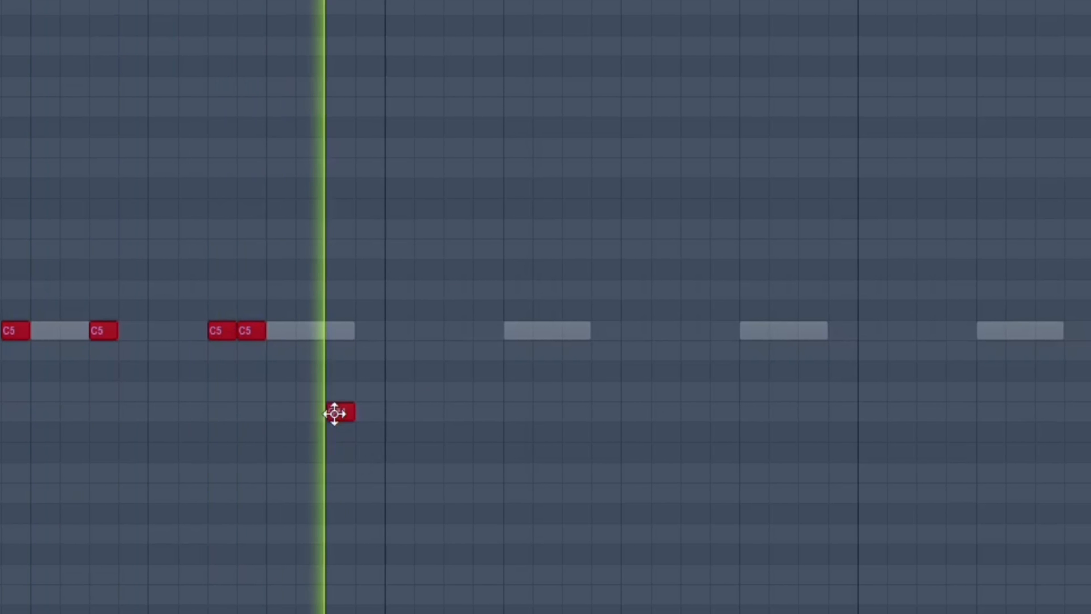
{"action": "left_click_drag", "start_coordinate": [302, 411], "coordinate": [302, 472]}
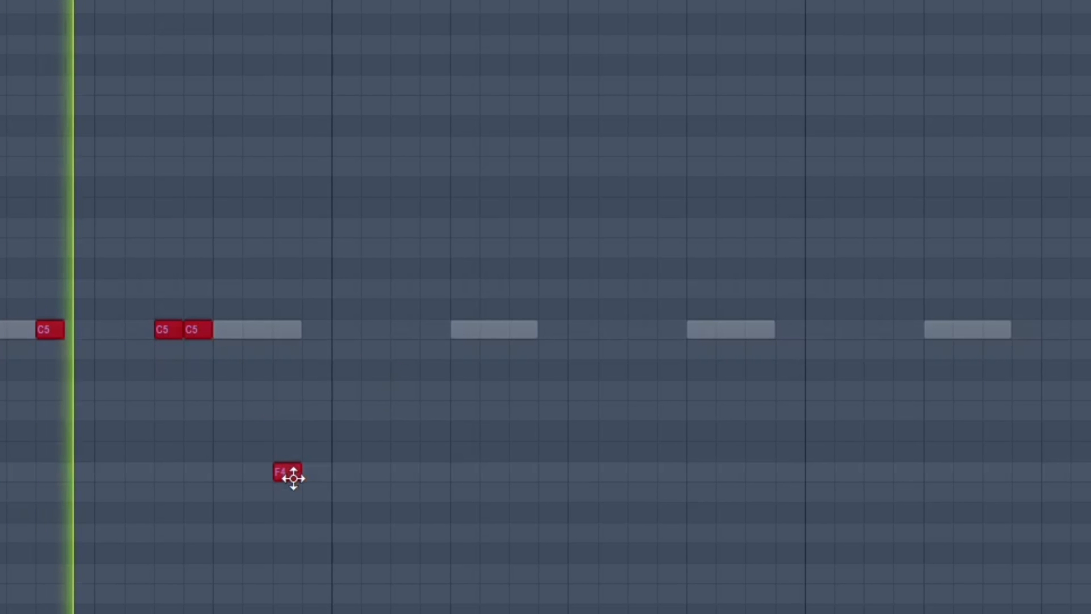
Step: Add bar 2's hi-hats: a C5 pair before the first snare, two single C5 notes after it, and one over the second snare
{"action": "left_click", "coordinate": [423, 330]}
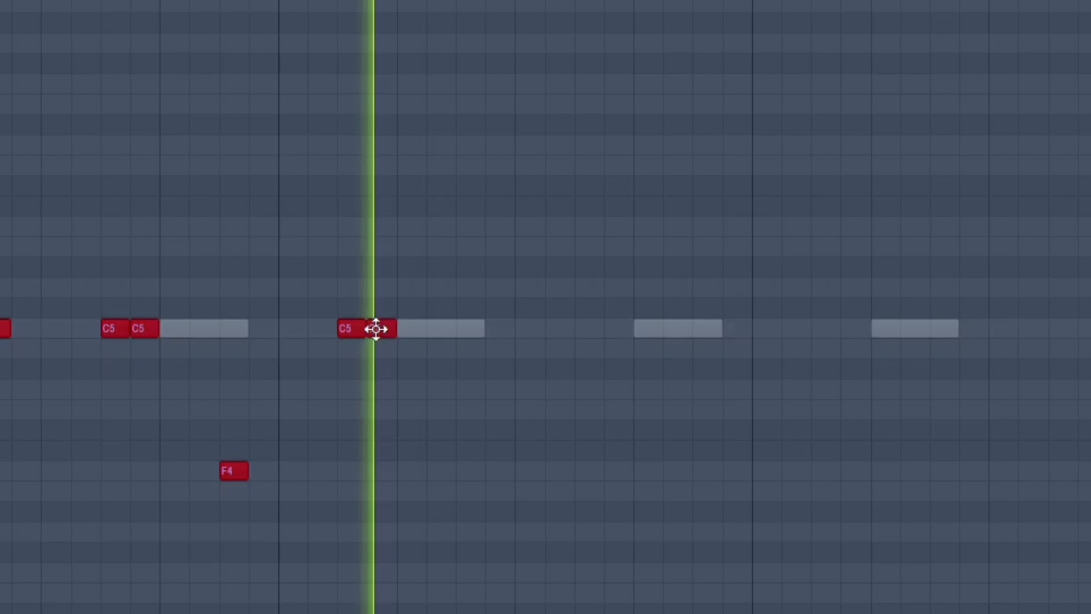
{"action": "left_click", "coordinate": [393, 329]}
{"action": "left_click", "coordinate": [503, 328]}
{"action": "left_click", "coordinate": [529, 335]}
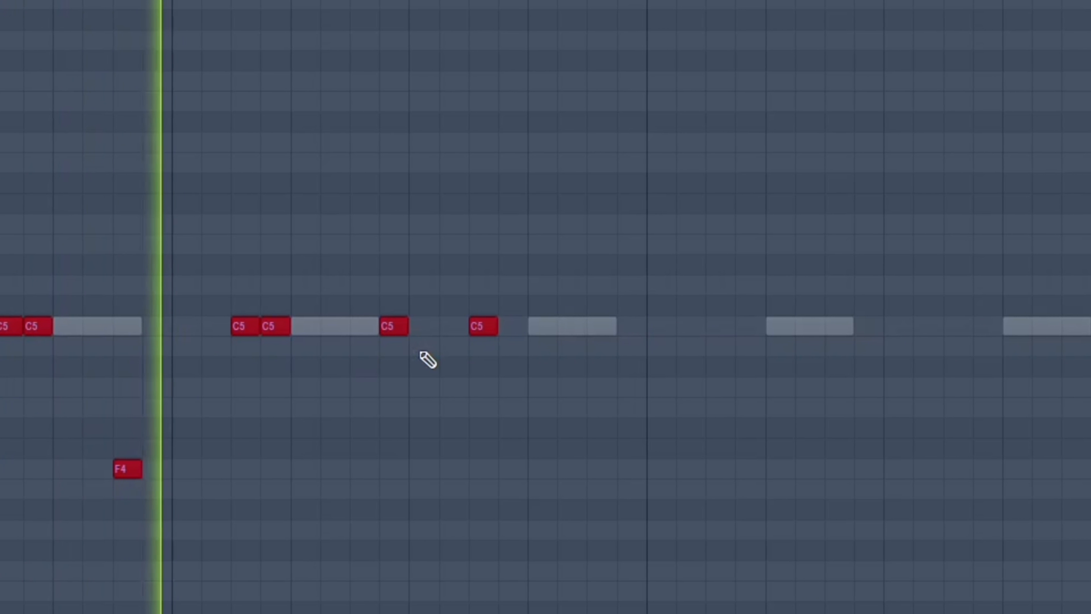
{"action": "mouse_move", "coordinate": [554, 310]}
{"action": "left_mouse_down"}
{"action": "mouse_move", "coordinate": [564, 302]}
{"action": "mouse_move", "coordinate": [563, 344]}
{"action": "mouse_move", "coordinate": [550, 318]}
{"action": "left_mouse_up"}
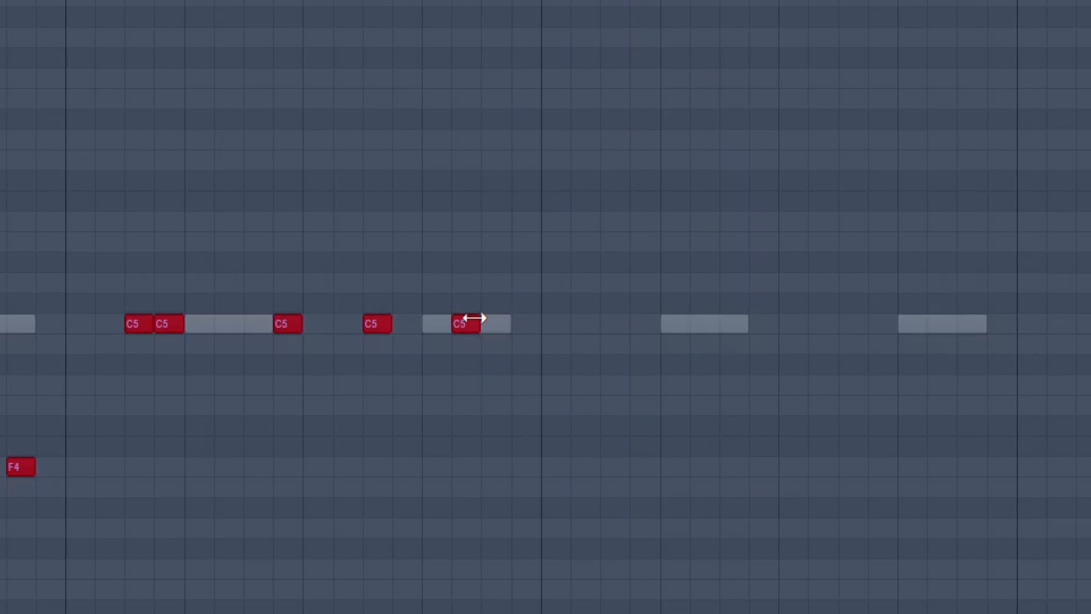
{"action": "right_click", "coordinate": [480, 323]}
{"action": "left_click", "coordinate": [498, 324]}
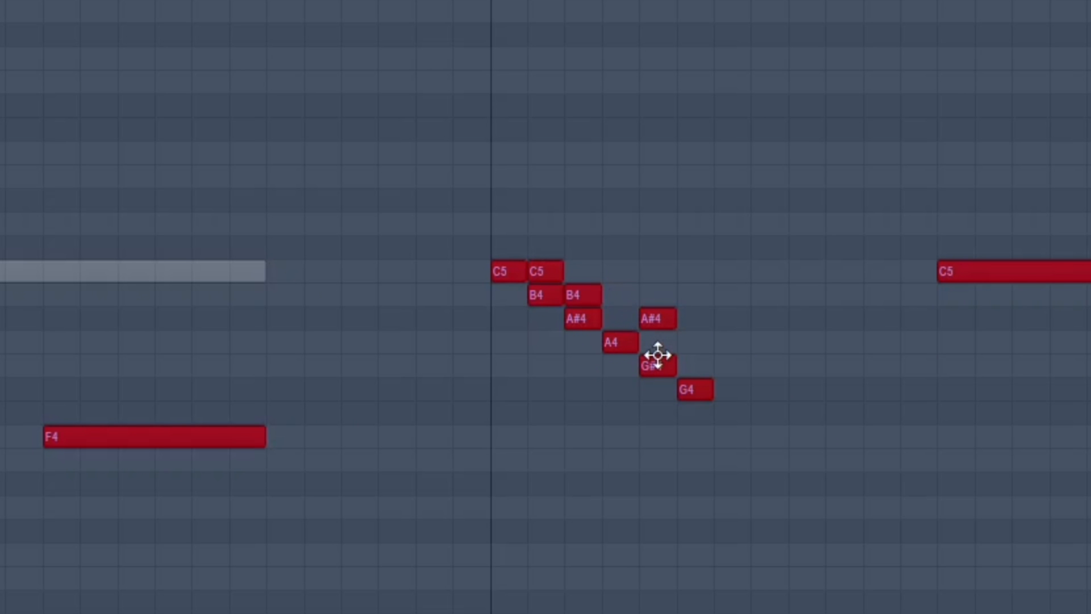
Step: Complete the descending double-note hi-hat roll at the start of bar 2, from C5 down to F#4, and audition the pattern
{"action": "right_click", "coordinate": [616, 342]}
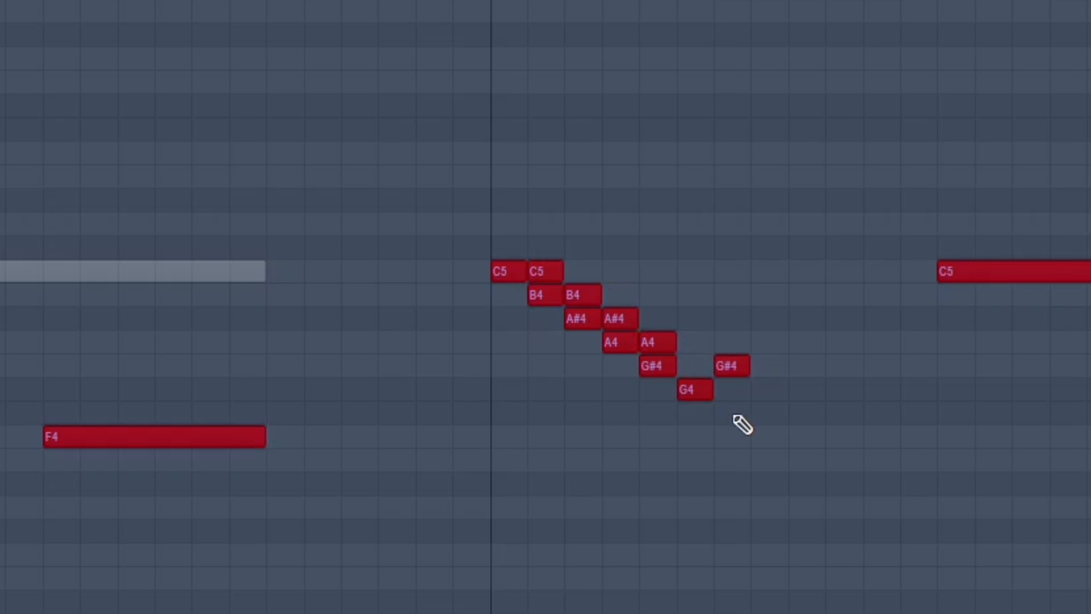
{"action": "left_click", "coordinate": [720, 391]}
{"action": "left_click_drag", "start_coordinate": [719, 390], "coordinate": [724, 371]}
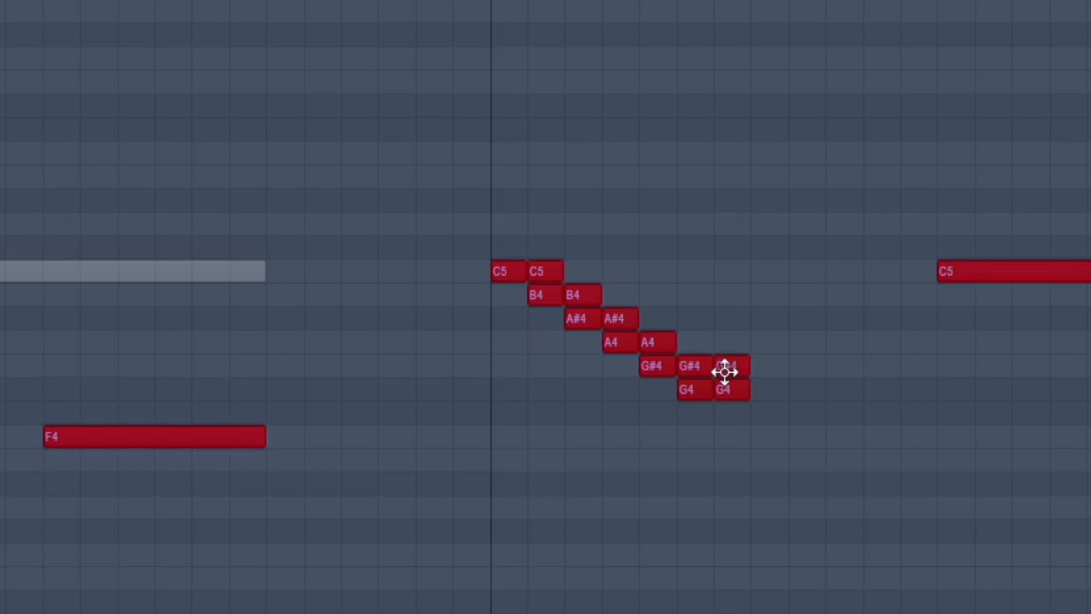
{"action": "left_click", "coordinate": [730, 419]}
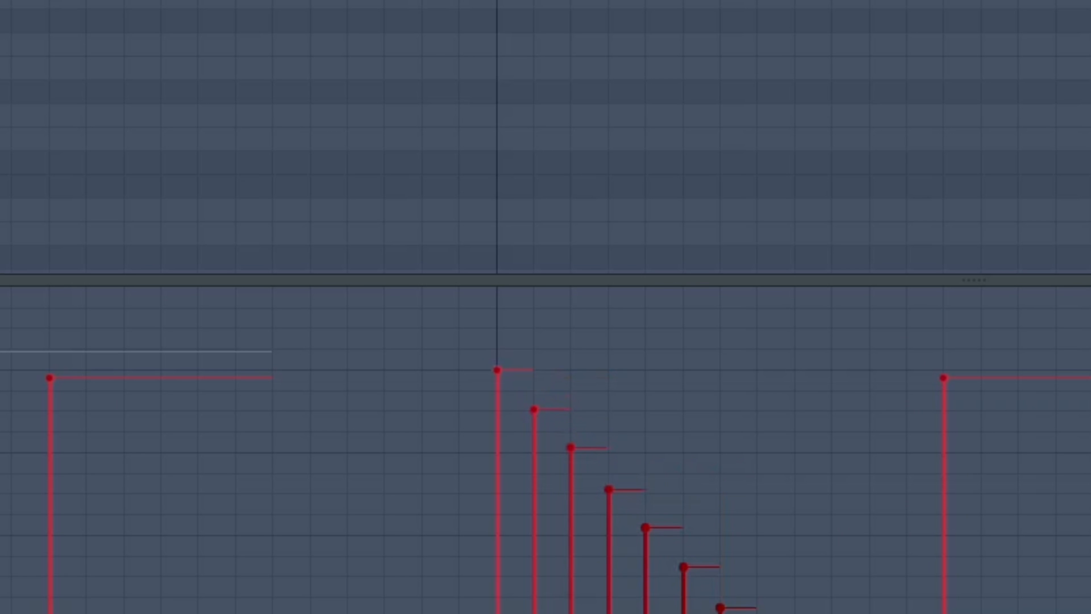
{"action": "key", "text": "space"}
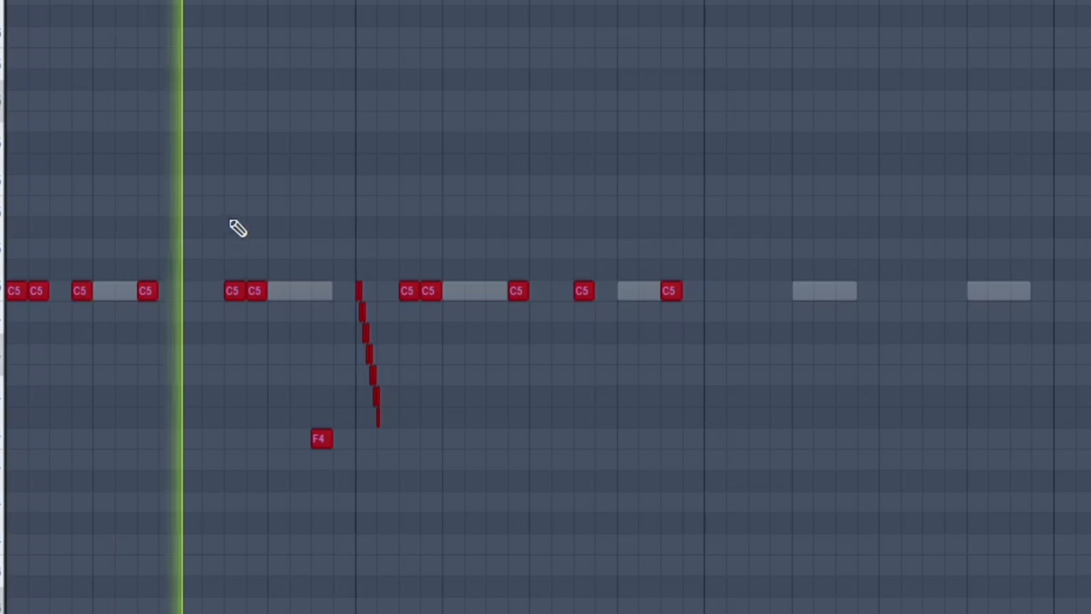
{"action": "scroll", "coordinate": [281, 294], "scroll_direction": "up", "scroll_amount": 1}
{"action": "left_click", "coordinate": [272, 268]}
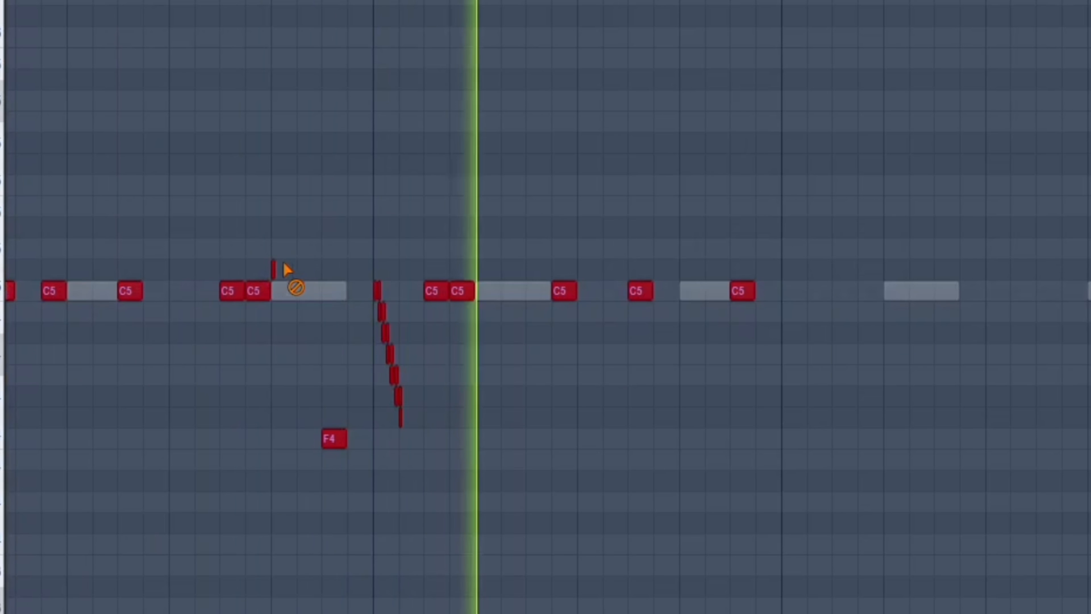
{"action": "right_click", "coordinate": [274, 267]}
{"action": "key", "text": "space"}
{"action": "key", "text": "space"}
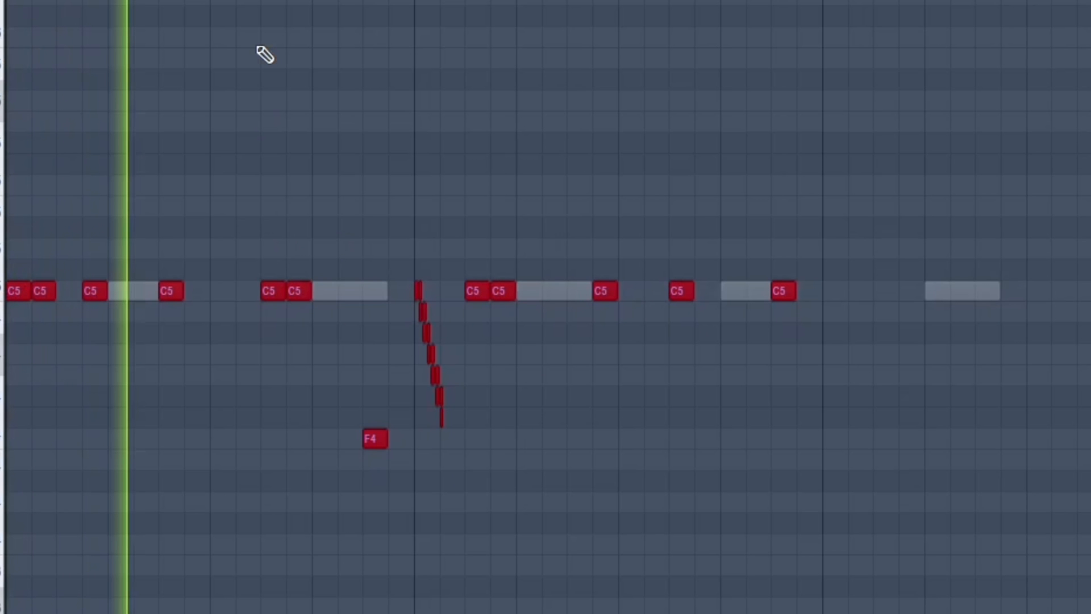
{"action": "key", "text": "space"}
{"action": "scroll", "coordinate": [401, 346], "scroll_direction": "up", "scroll_amount": 1}
{"action": "key", "text": "space"}
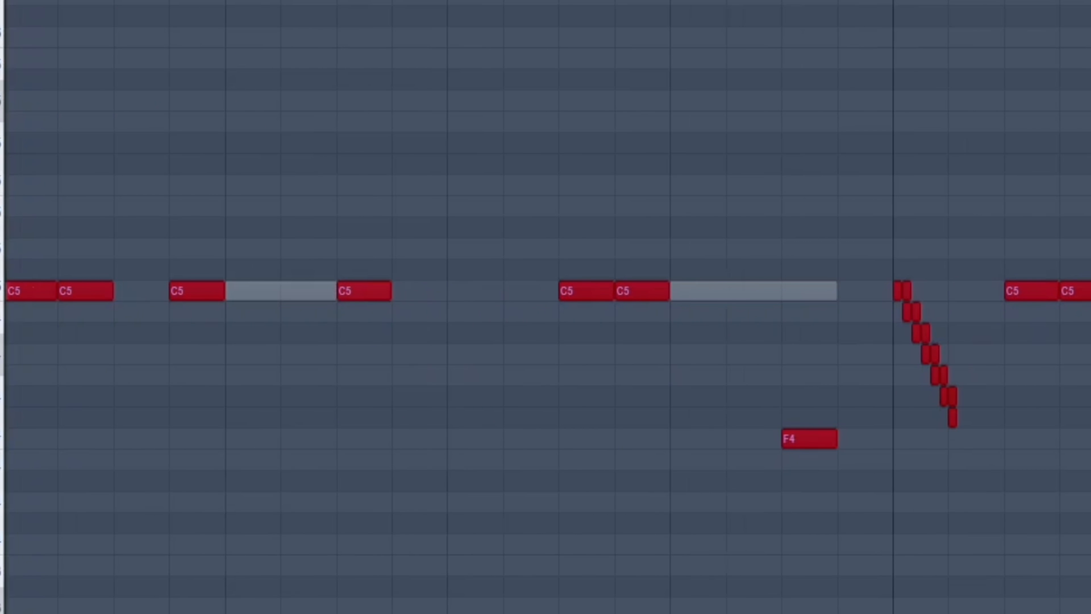
{"action": "left_click", "coordinate": [740, 270]}
{"action": "left_click", "coordinate": [793, 270]}
{"action": "key", "text": "space"}
{"action": "right_click", "coordinate": [790, 270]}
{"action": "right_click", "coordinate": [735, 270]}
{"action": "key", "text": "space"}
Step: Add a short C#5 hi-hat note before bar 1's second C5 pair and another before the C5 note following bar 2's first snare
{"action": "left_click", "coordinate": [510, 269]}
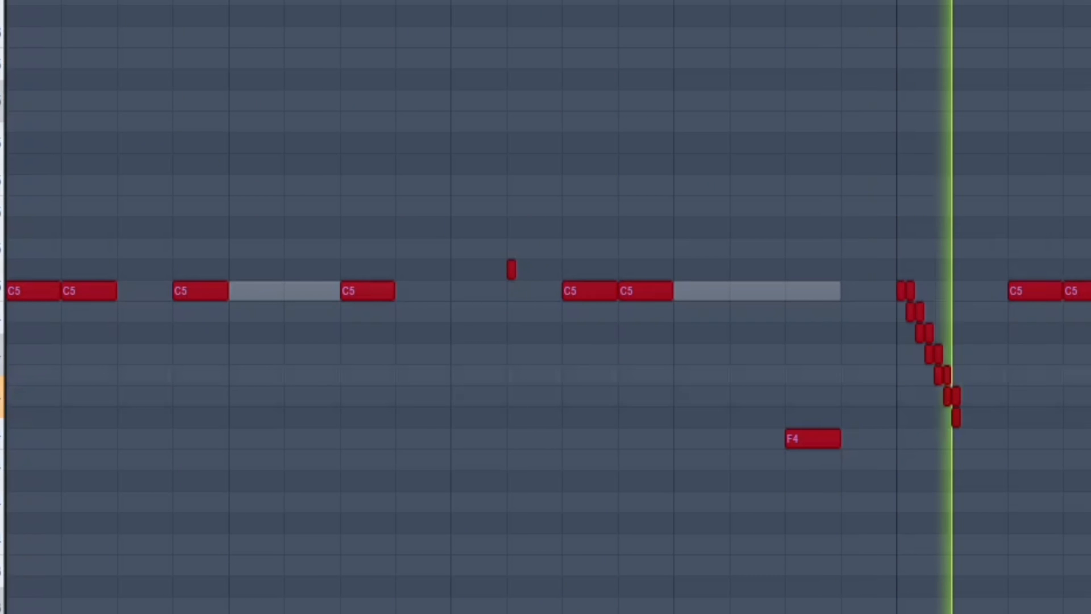
{"action": "left_click", "coordinate": [771, 272]}
{"action": "left_click", "coordinate": [939, 273]}
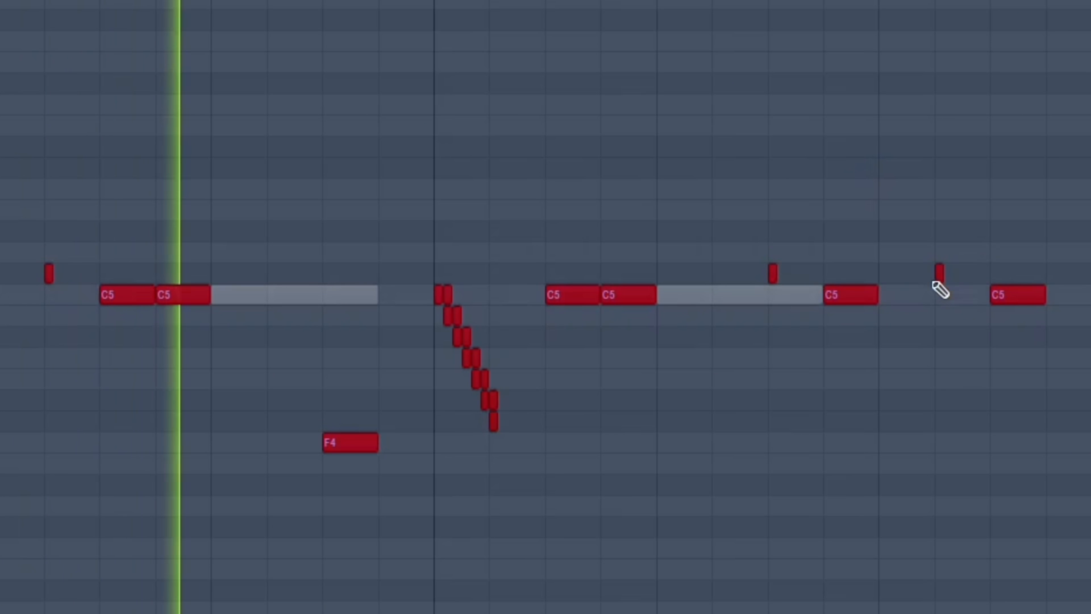
{"action": "key", "text": "space"}
{"action": "right_click", "coordinate": [943, 281]}
{"action": "scroll", "coordinate": [546, 307], "scroll_direction": "down", "scroll_amount": 1}
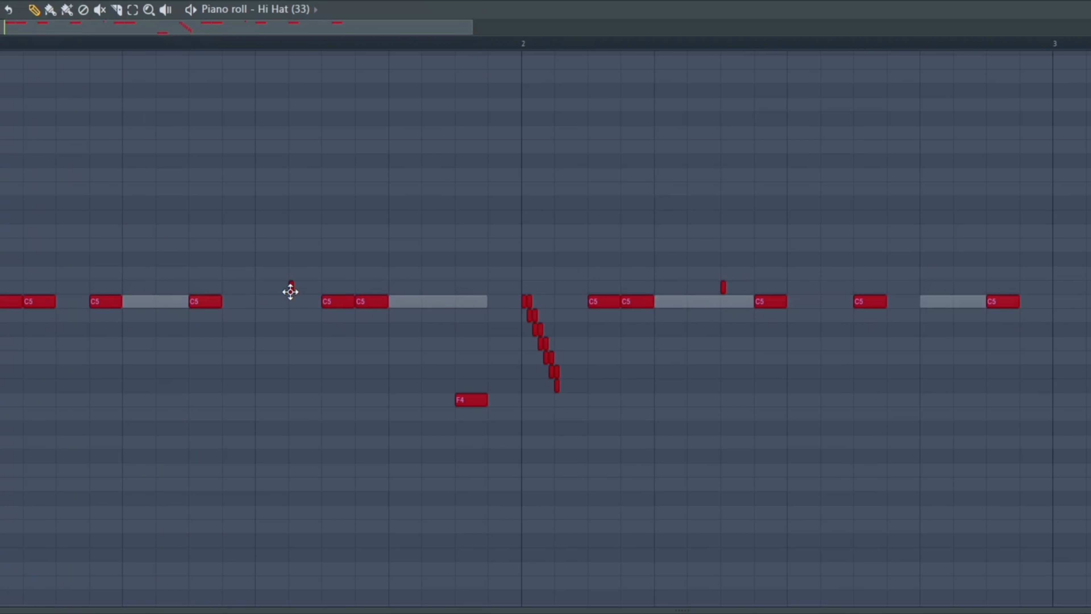
Step: Raise the short hi-hat note in bar 1 two semitones to D#5 and audition the pattern
{"action": "key", "text": "space"}
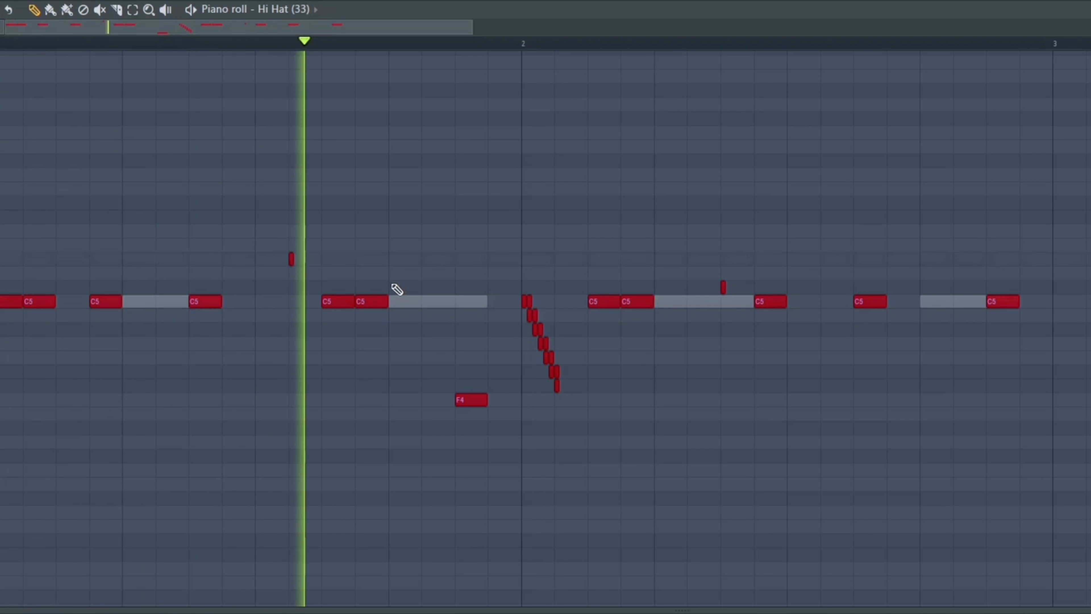
{"action": "key", "text": "space"}
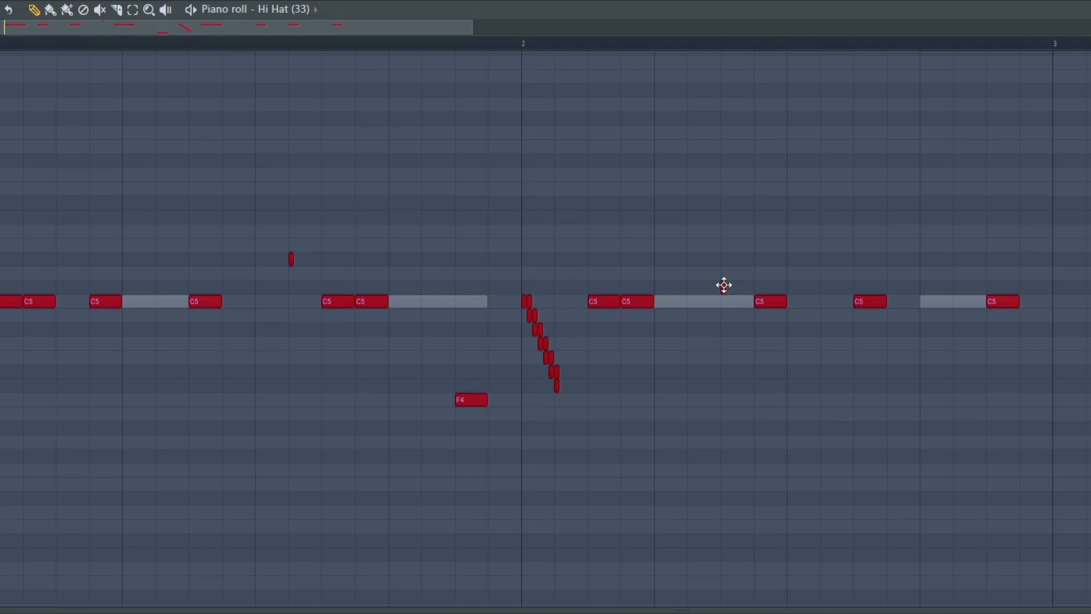
Step: Lengthen bar 1's D#5 hi-hat note and place a matching D#5 after bar 2's first snare, overlapping the following C5
{"action": "left_click_drag", "start_coordinate": [273, 238], "coordinate": [928, 264]}
{"action": "left_click", "coordinate": [908, 209], "text": "ctrl"}
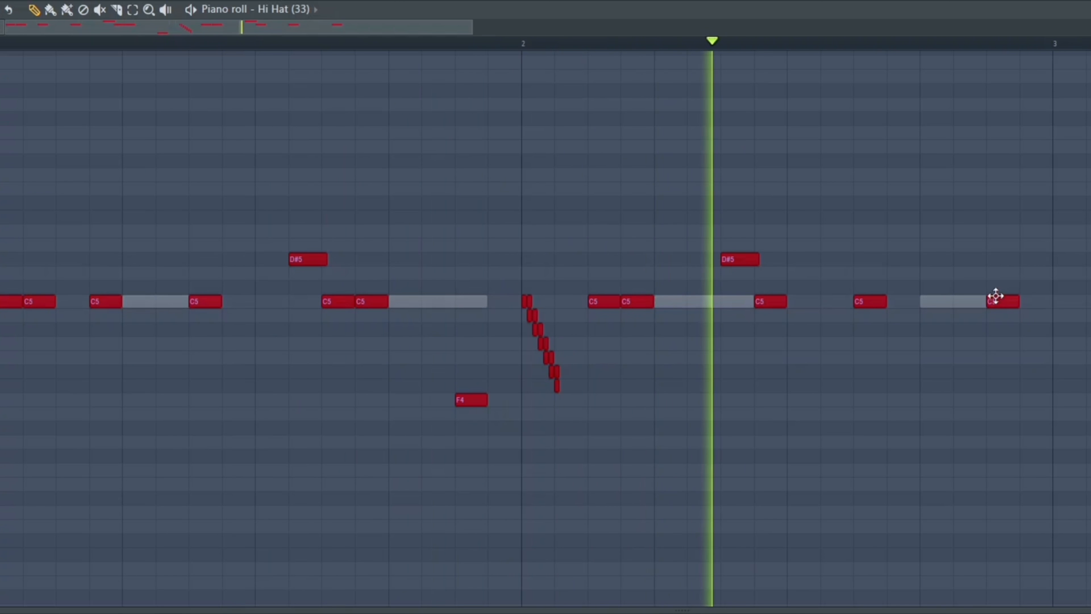
Step: Try D5 accents around bar 2's second snare, remove them, and place a D#5 accent right after the C5 preceding that snare
{"action": "left_click", "coordinate": [997, 273]}
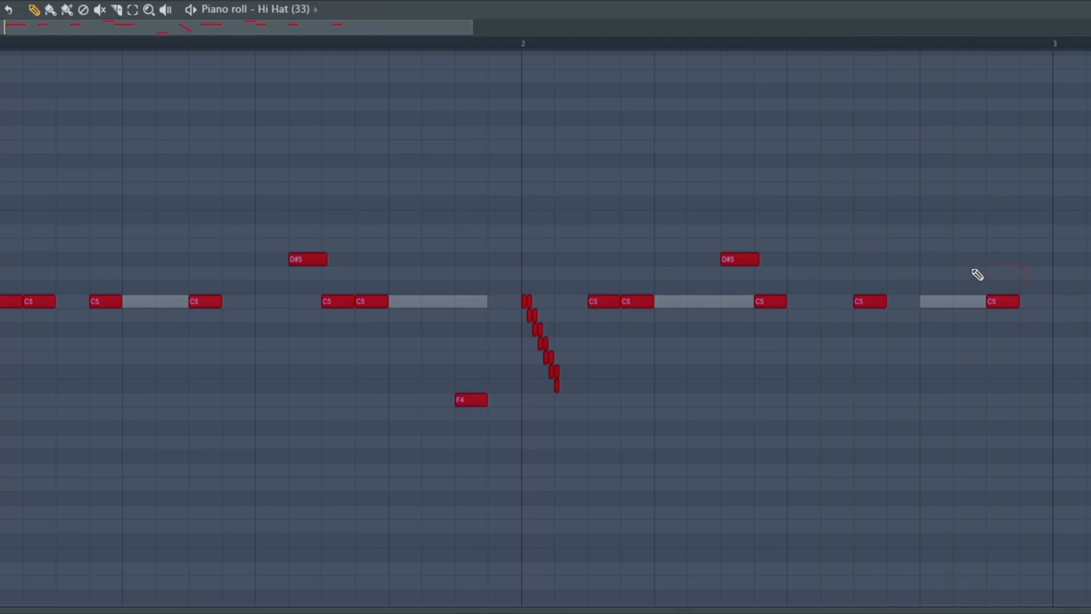
{"action": "left_click_drag", "start_coordinate": [978, 275], "coordinate": [968, 274]}
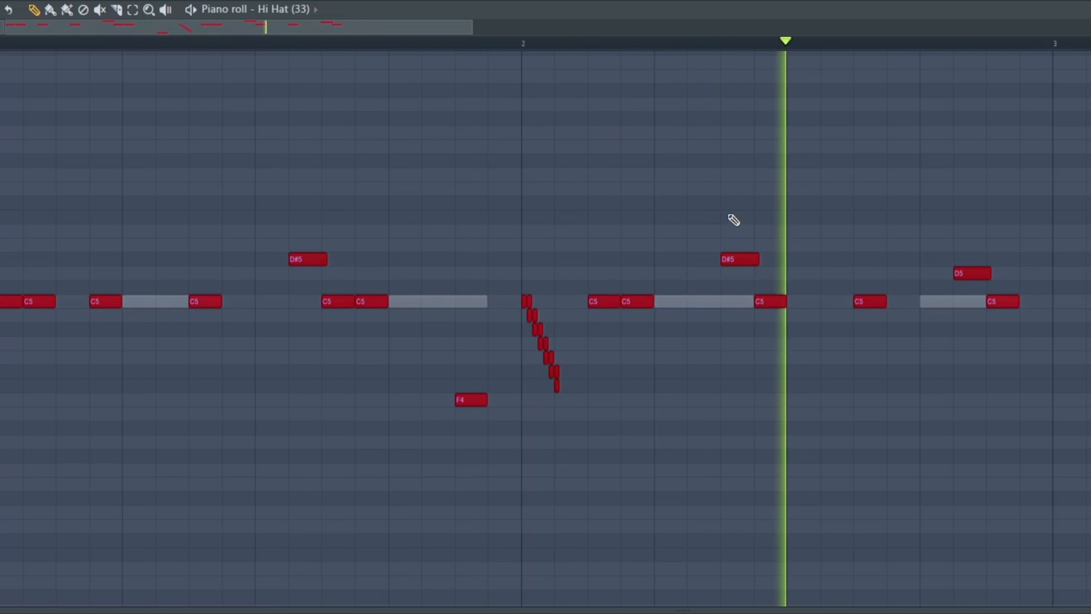
{"action": "right_click", "coordinate": [972, 273]}
{"action": "left_click", "coordinate": [903, 274]}
{"action": "right_click", "coordinate": [906, 273]}
{"action": "left_click", "coordinate": [891, 258]}
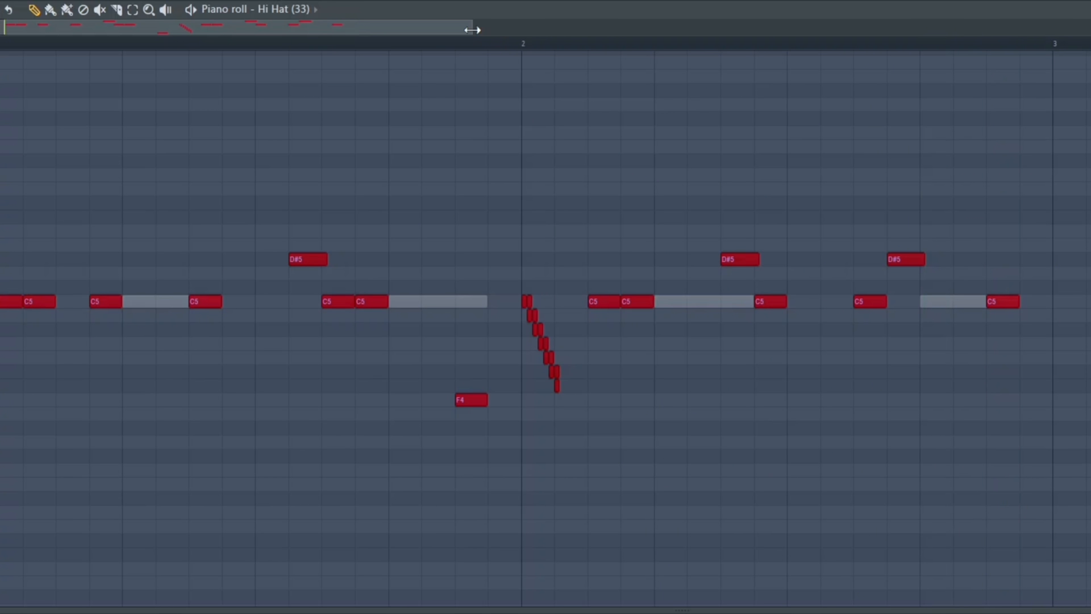
Step: Select the whole two-bar hi-hat pattern and copy it into bars 3 and 4
{"action": "left_click_drag", "start_coordinate": [473, 29], "coordinate": [666, 29]}
{"action": "left_click", "coordinate": [6, 10]}
{"action": "left_click", "coordinate": [15, 48]}
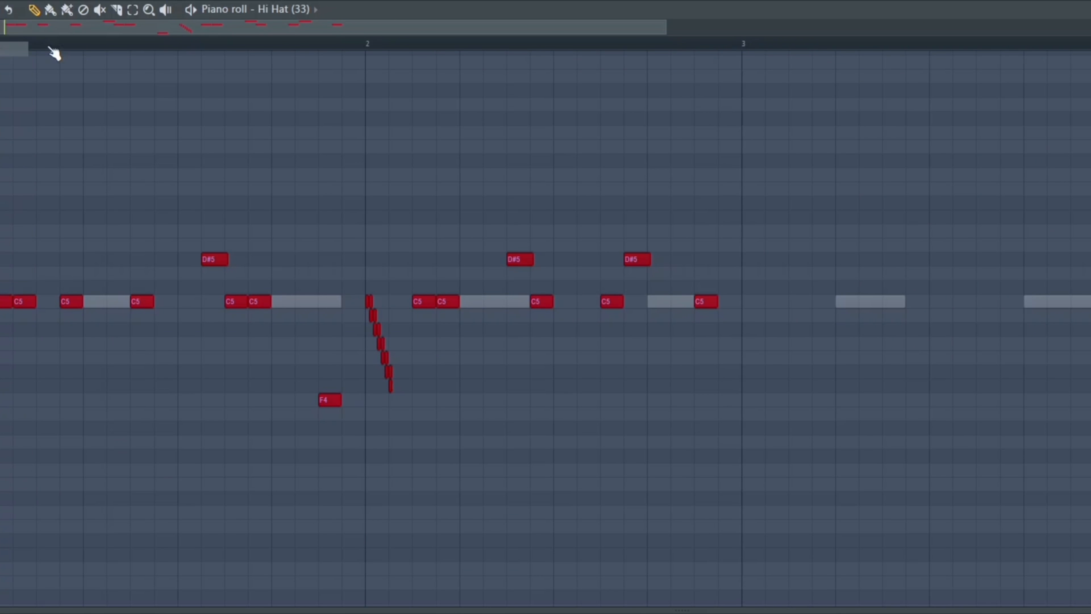
{"action": "left_click_drag", "start_coordinate": [916, 547], "coordinate": [3, 228]}
{"action": "left_click_drag", "start_coordinate": [24, 302], "coordinate": [829, 333]}
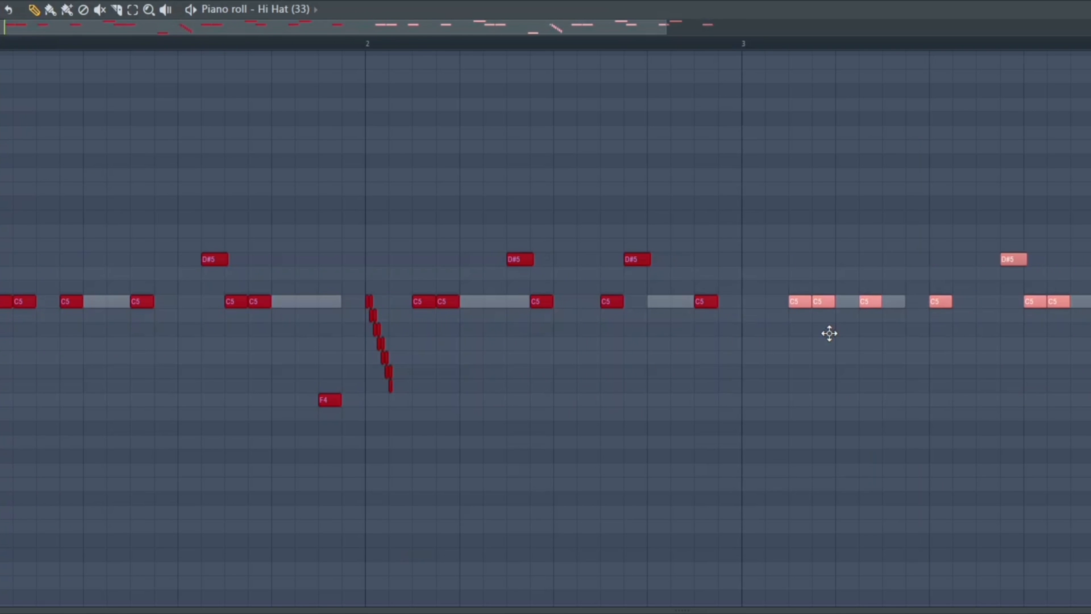
Step: Reduce the velocities of all hi-hat notes by lowering Multiply in level scaling, and accept the change
{"action": "scroll", "coordinate": [734, 196], "scroll_direction": "down", "scroll_amount": 2}
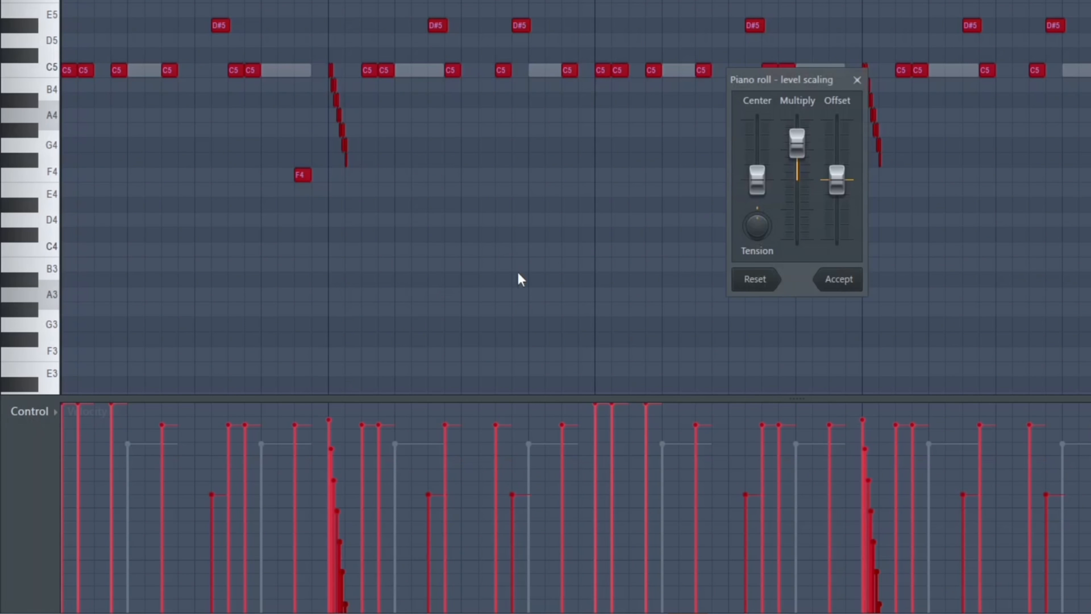
{"action": "left_click_drag", "start_coordinate": [797, 142], "coordinate": [797, 156]}
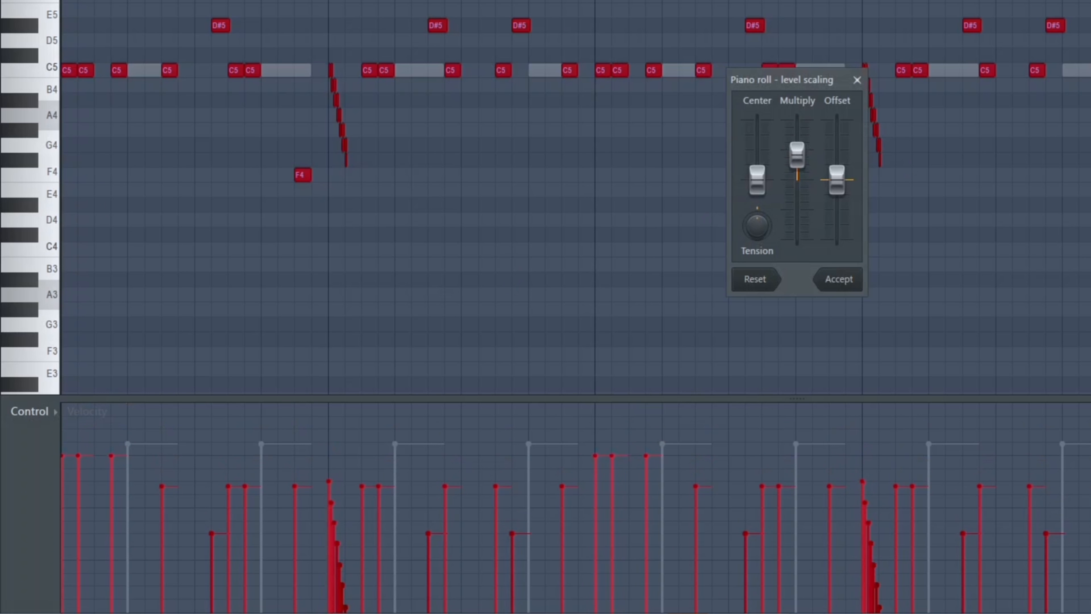
{"action": "left_click", "coordinate": [841, 277]}
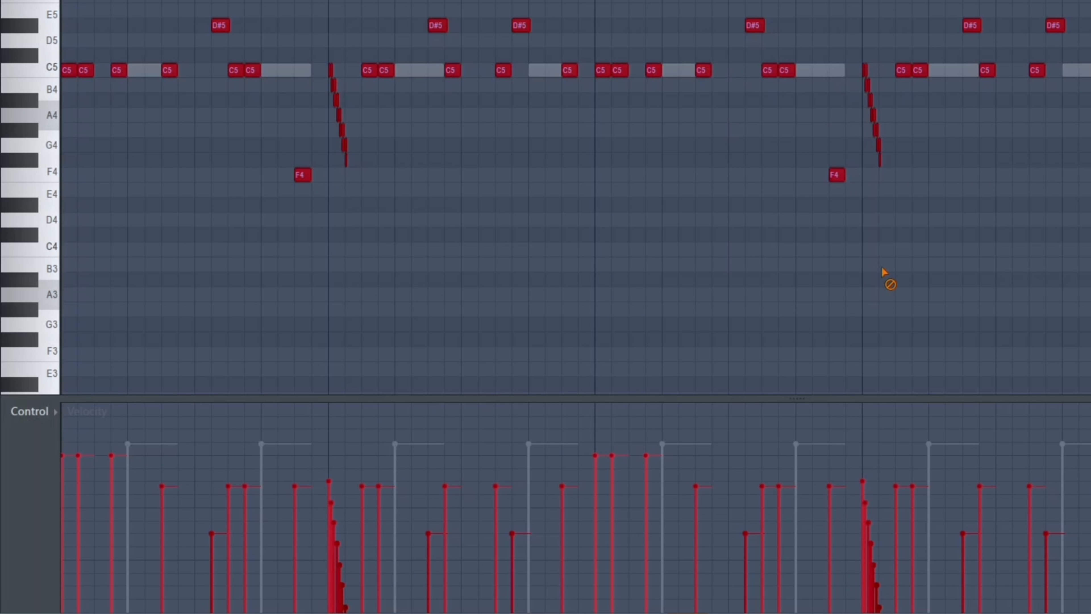
Step: Show the note pan values for the hi-hats and audition the pattern
{"action": "left_click", "coordinate": [30, 412]}
{"action": "left_click", "coordinate": [43, 442]}
{"action": "key", "text": "space"}
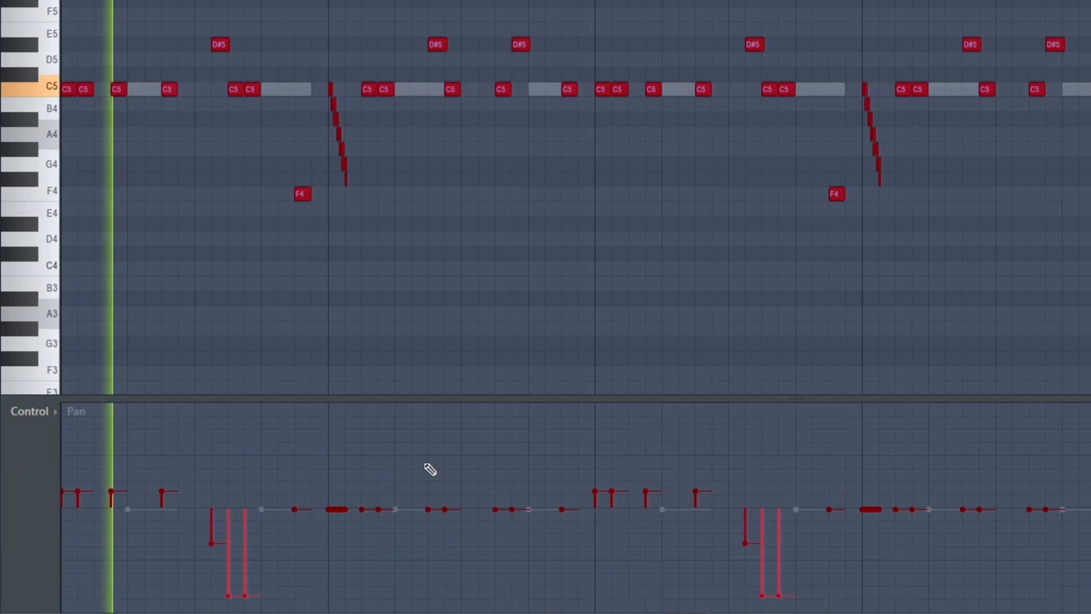
{"action": "key", "text": "space"}
{"action": "key", "text": "space"}
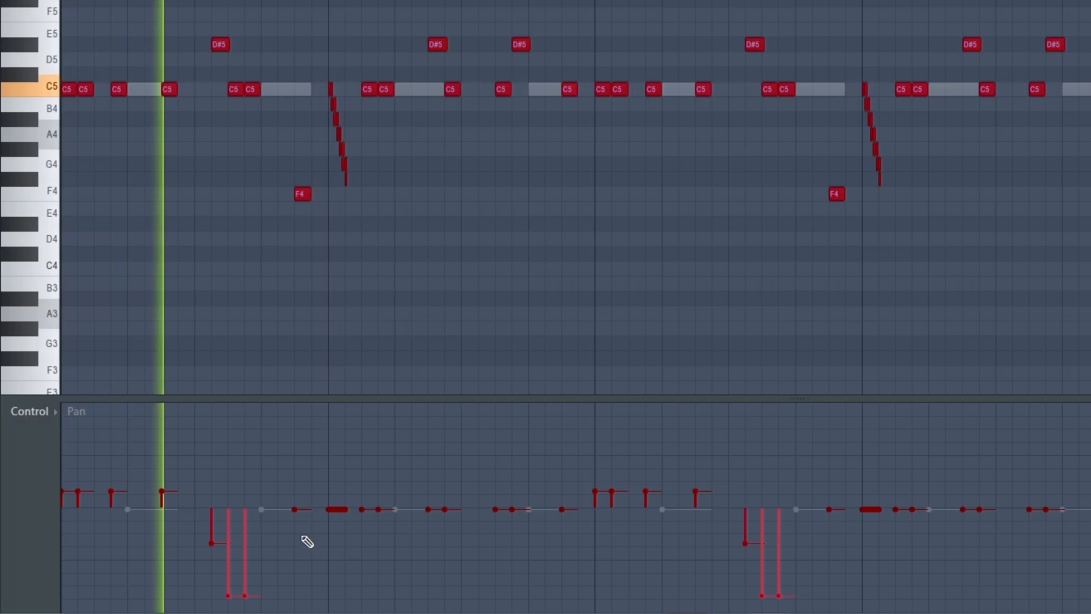
Step: Pan bar 1's F4 below centre, sweep bar 2's roll from above to below centre, and pan the next C5 pair above centre
{"action": "left_click", "coordinate": [300, 534]}
{"action": "left_click_drag", "start_coordinate": [325, 466], "coordinate": [361, 606]}
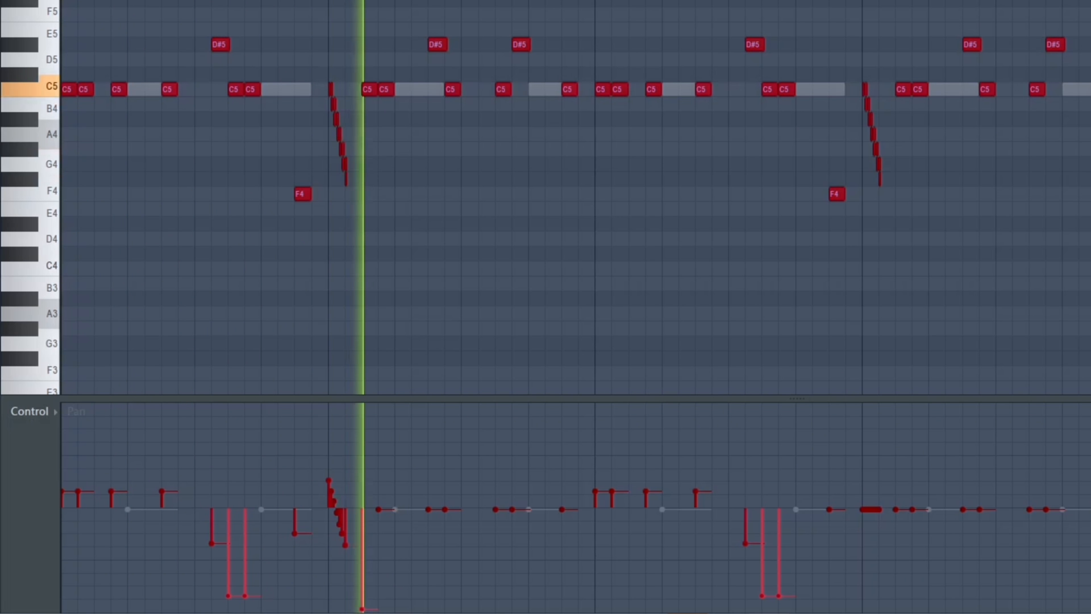
{"action": "left_click", "coordinate": [362, 607]}
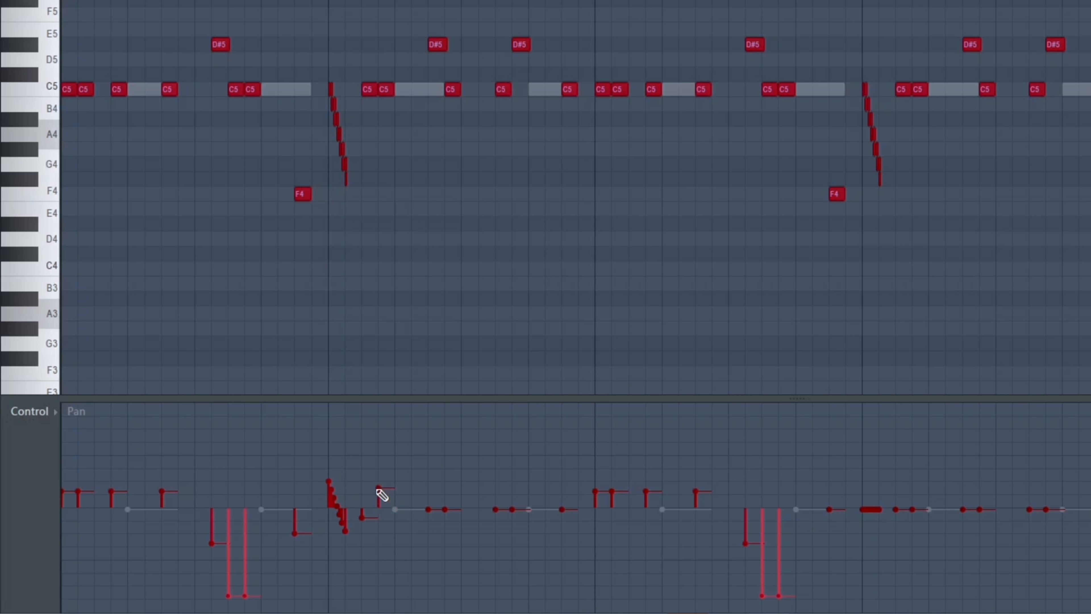
{"action": "key", "text": "space"}
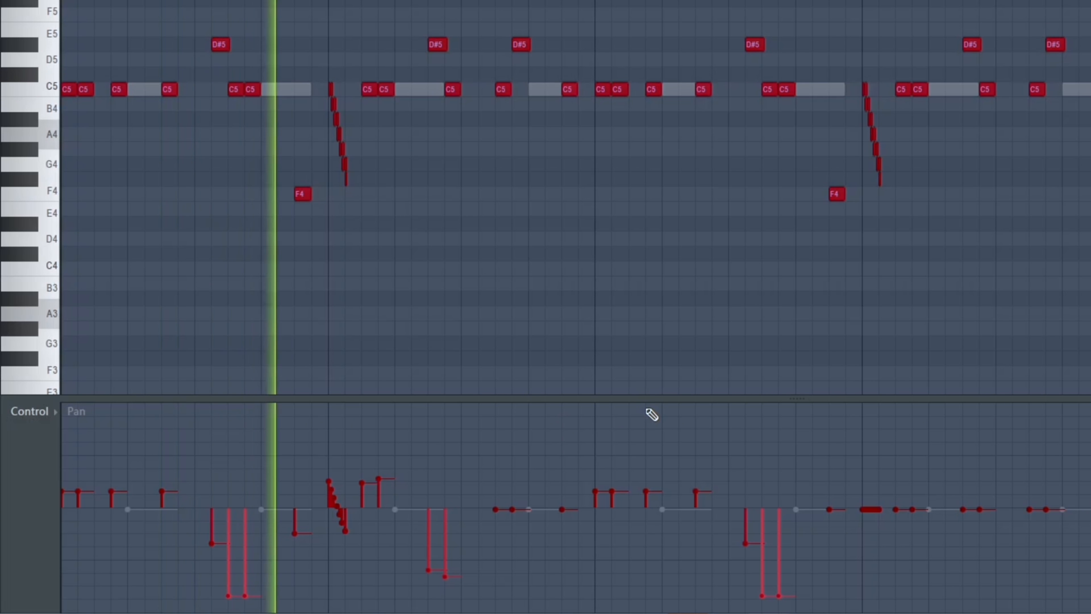
Step: Pan the C5 note before bar 2's second snare slightly below centre and the one after it further below, then audition
{"action": "left_click", "coordinate": [496, 526]}
{"action": "left_click_drag", "start_coordinate": [598, 525], "coordinate": [566, 581]}
{"action": "key", "text": "space"}
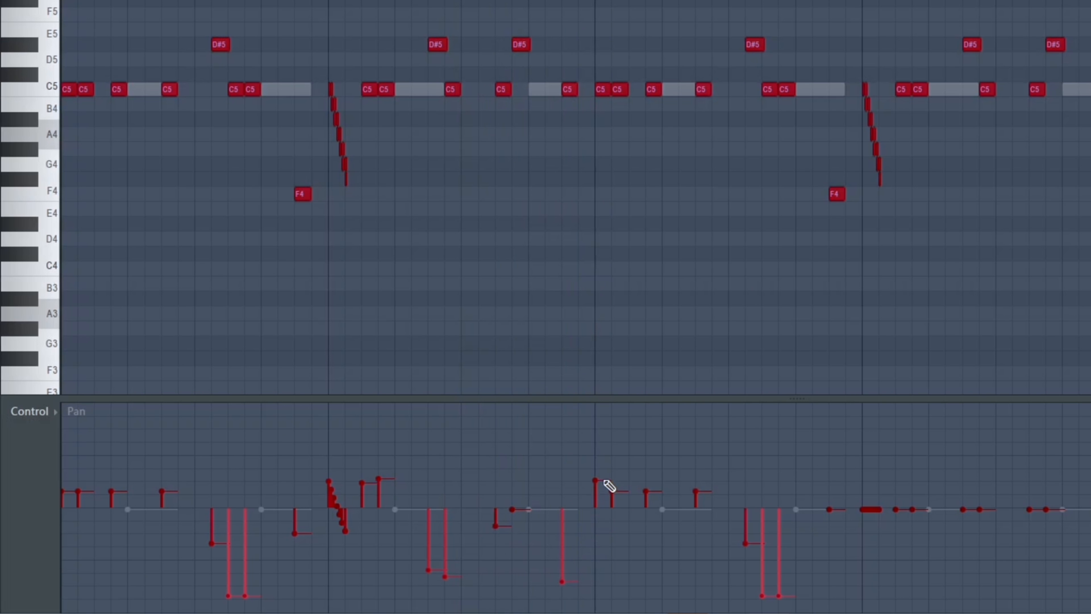
Step: Replace the hi-hats in bars 3 and 4 with a copy of the panned notes from bars 1 and 2
{"action": "left_click_drag", "start_coordinate": [1089, 274], "coordinate": [599, 2]}
{"action": "left_click_drag", "start_coordinate": [166, 91], "coordinate": [699, 106]}
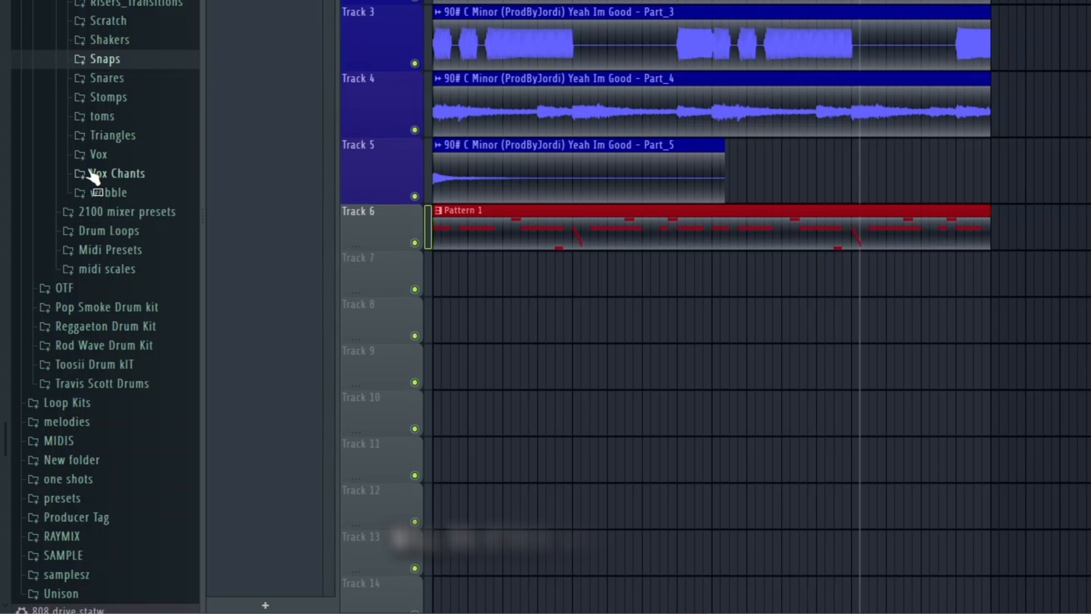
Step: Open the Hi Hats Sizzles folder of the drum kit in the sample browser
{"action": "scroll", "coordinate": [92, 174], "scroll_direction": "up", "scroll_amount": 5}
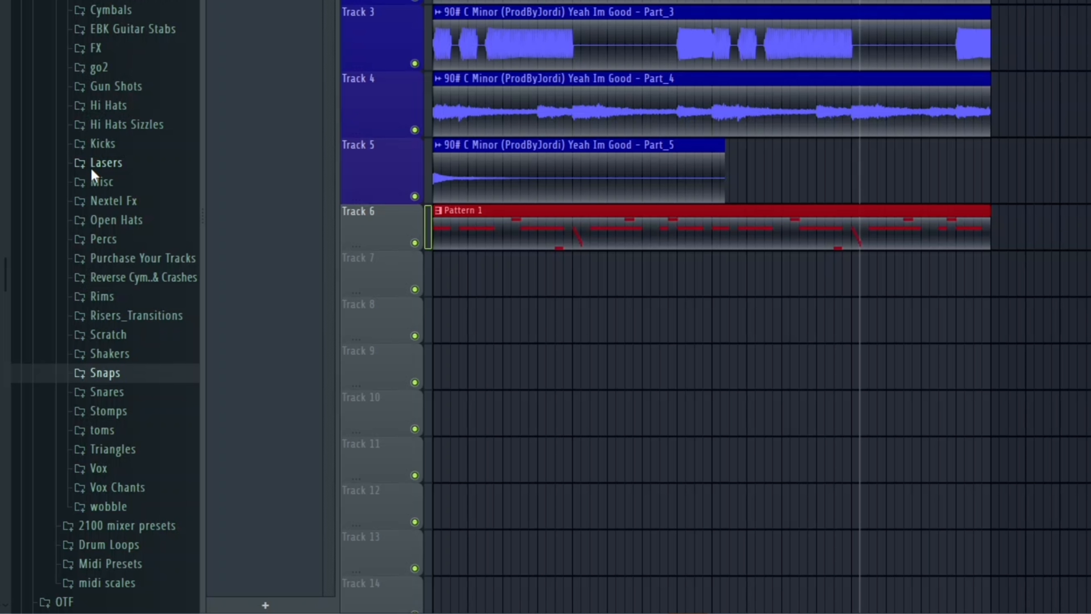
{"action": "left_click", "coordinate": [102, 129]}
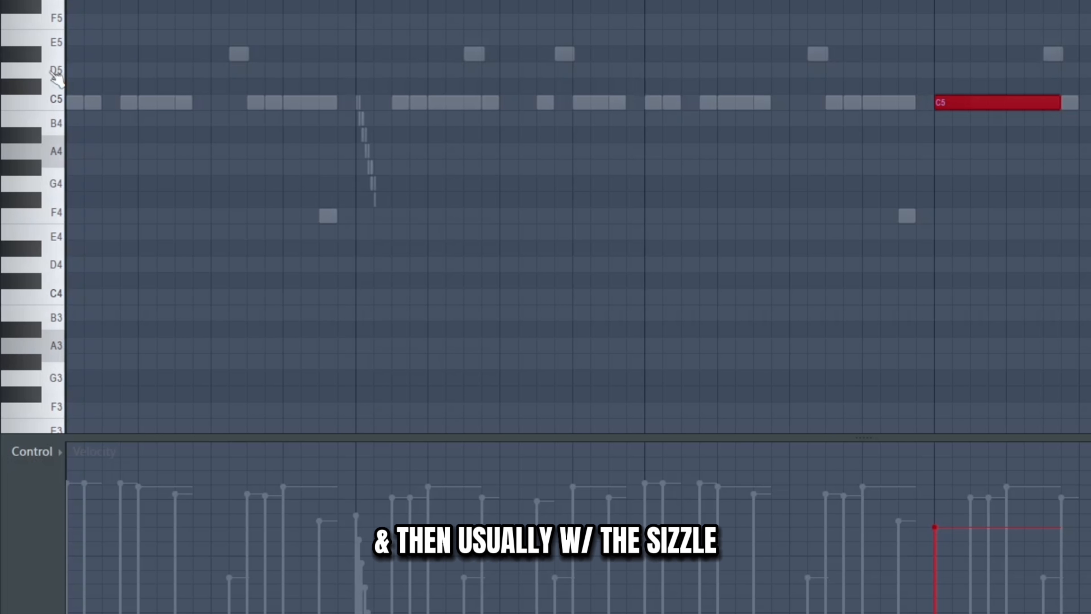
Step: Open the choice of note properties for the sizzle's long C5 note at the start of bar 4
{"action": "left_click", "coordinate": [59, 452]}
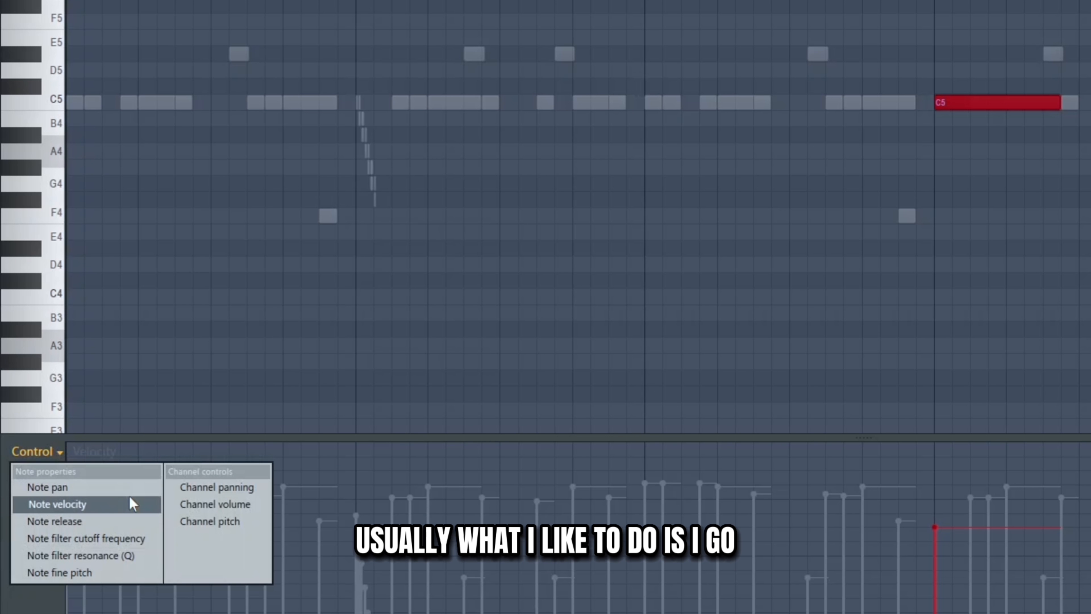